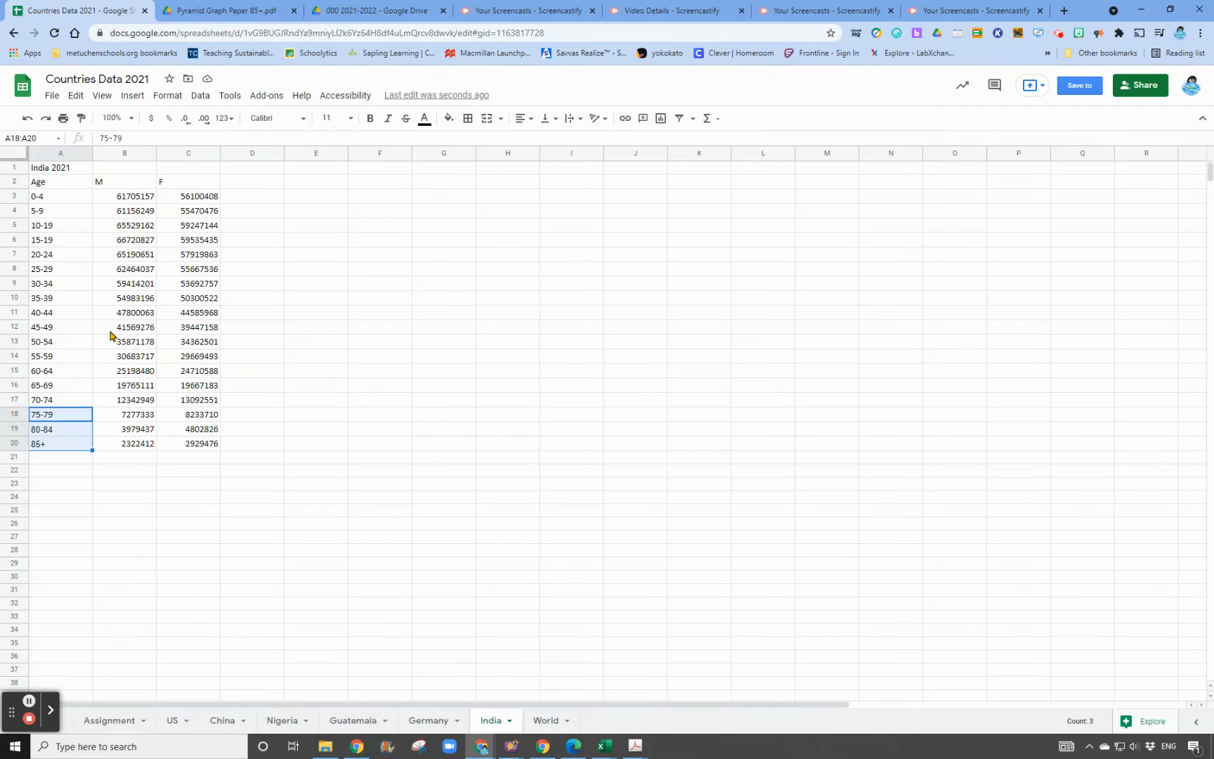
Examine the Pyramid Graph Paper PDF's age groups and percentage scale alongside the age, male and female data on the World sheet
click(223, 14)
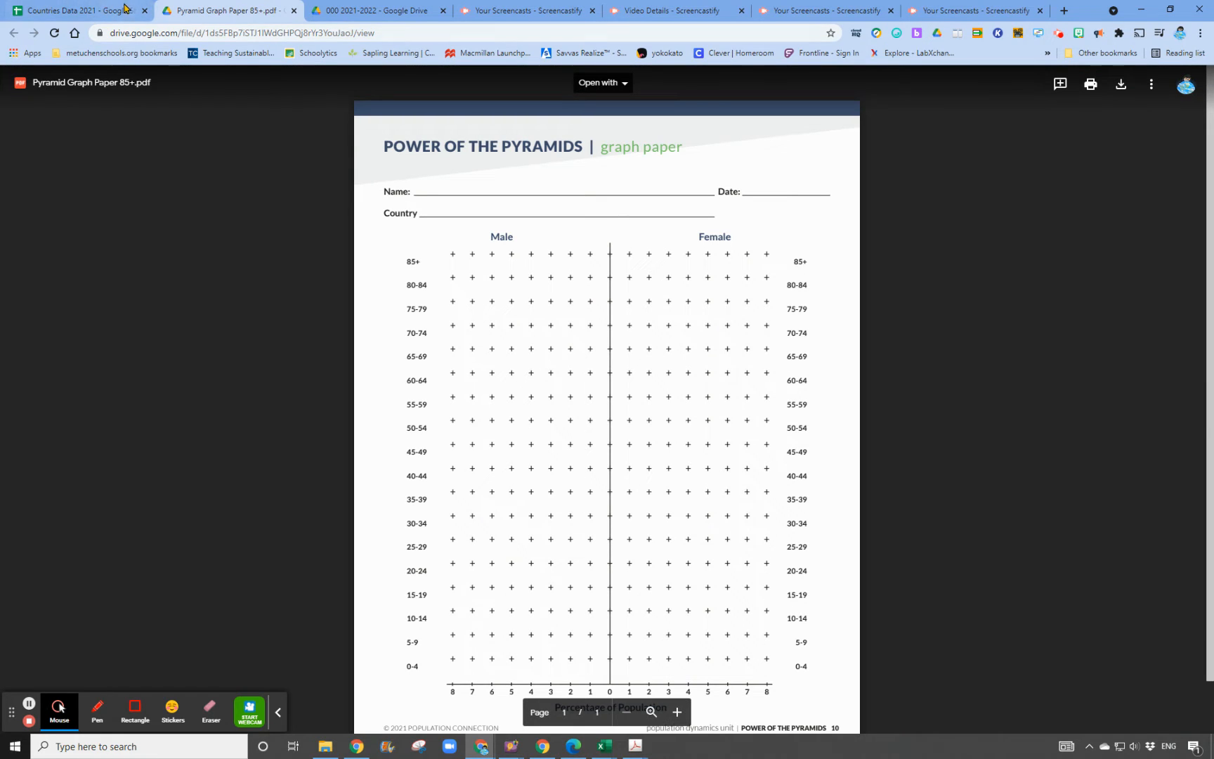
click(83, 11)
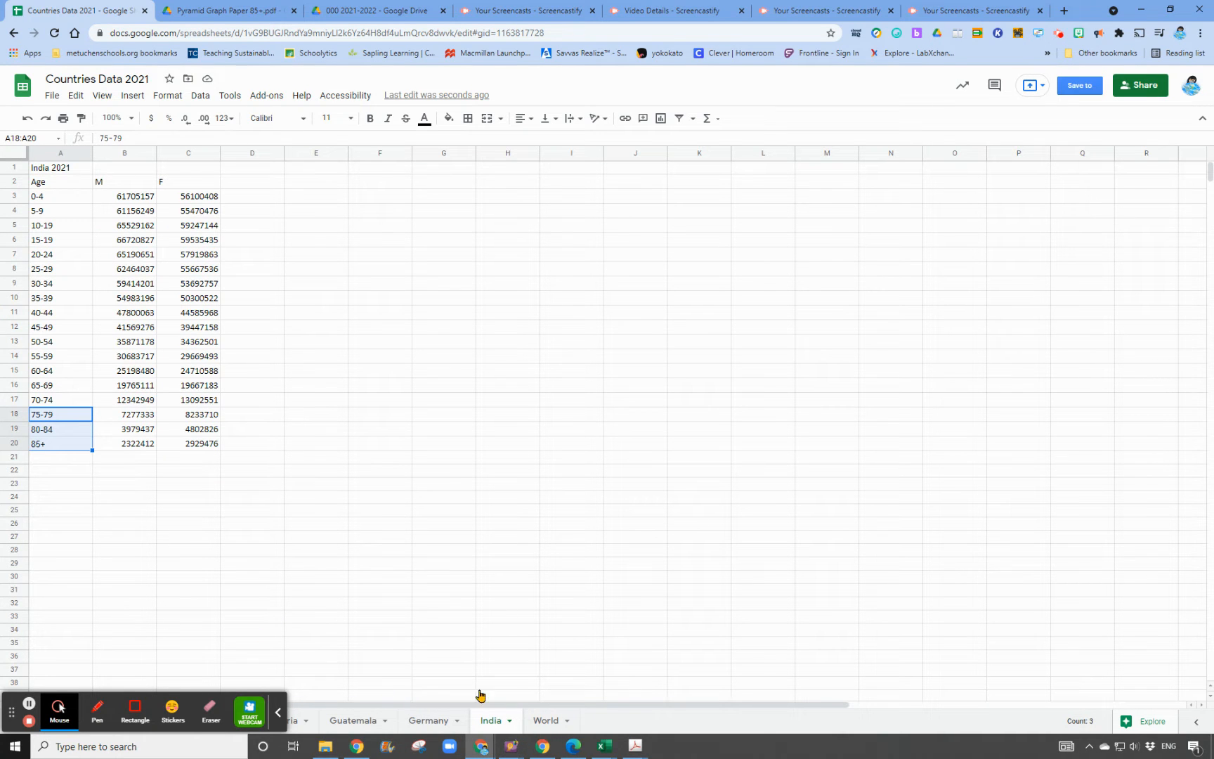
click(547, 720)
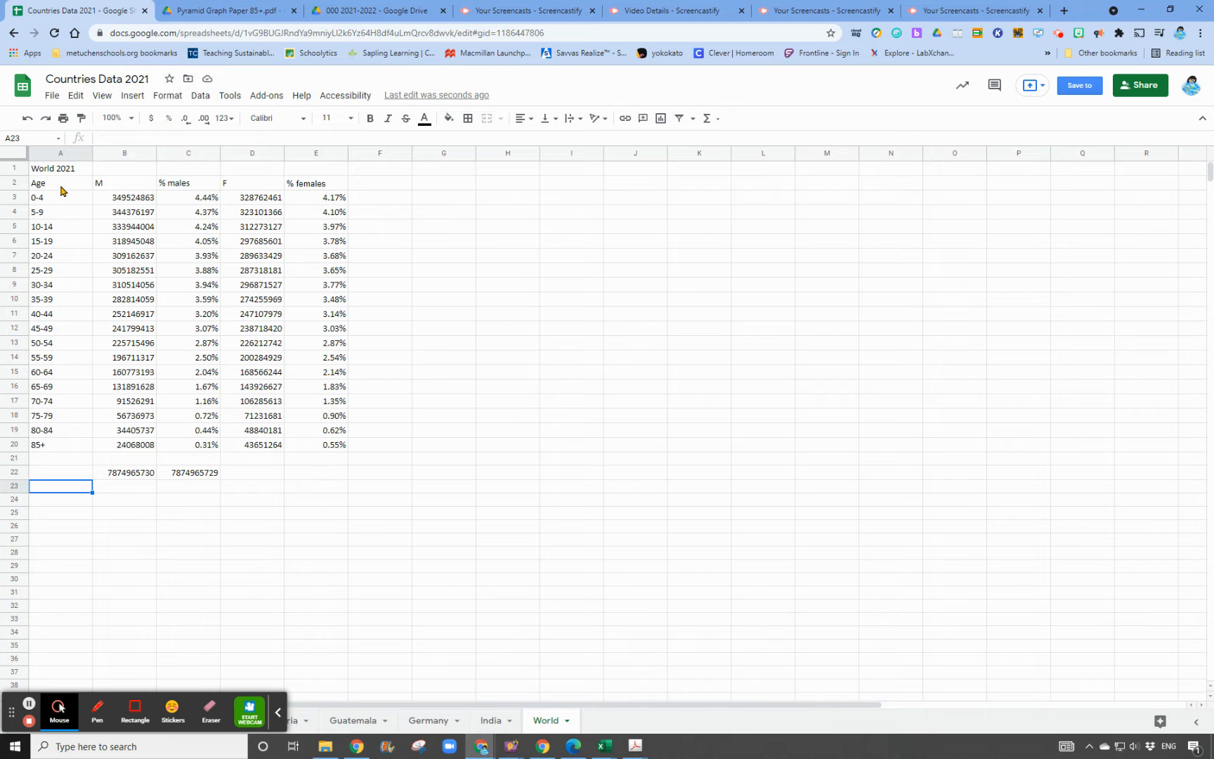
drag(49, 185, 337, 450)
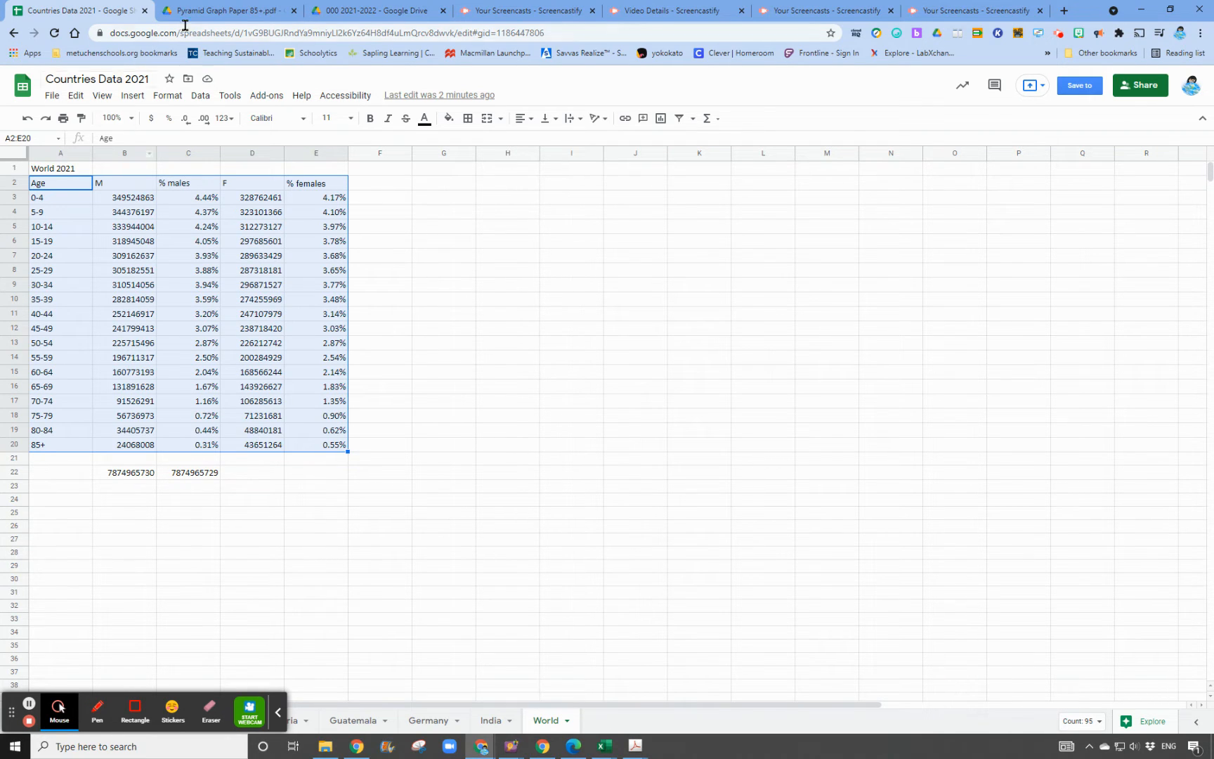
click(217, 12)
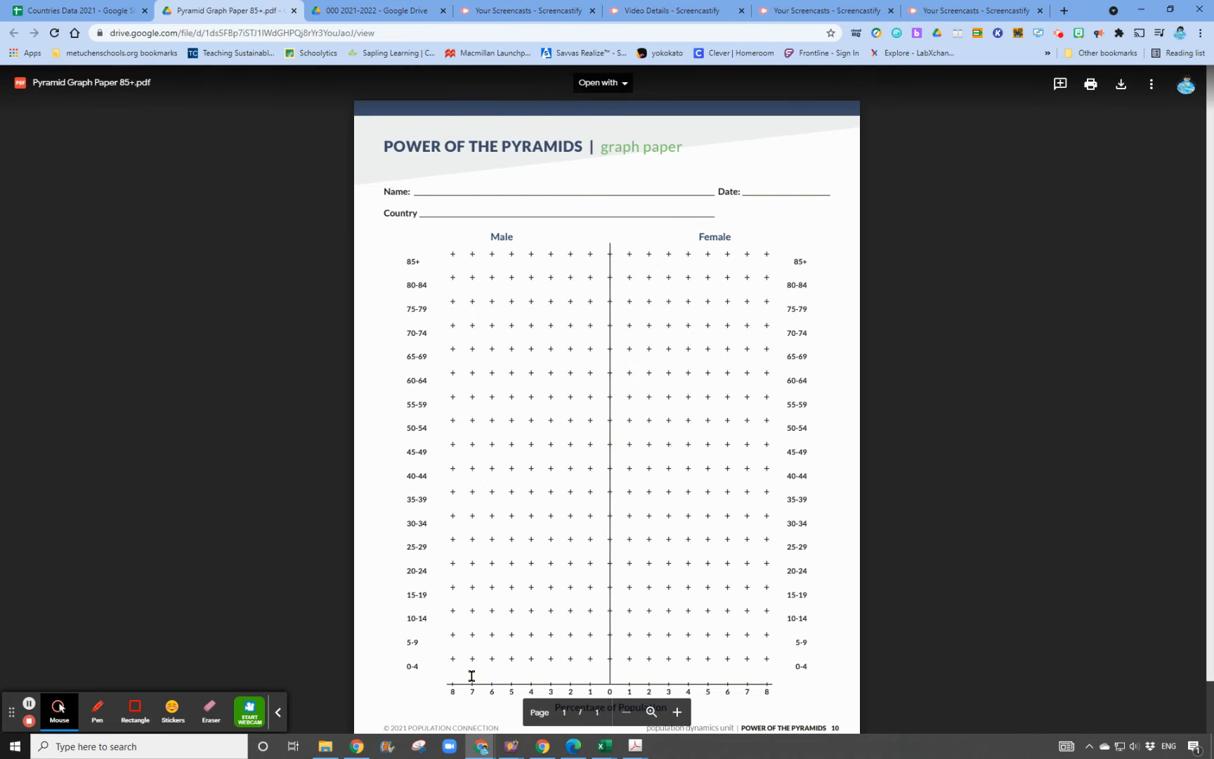
click(62, 11)
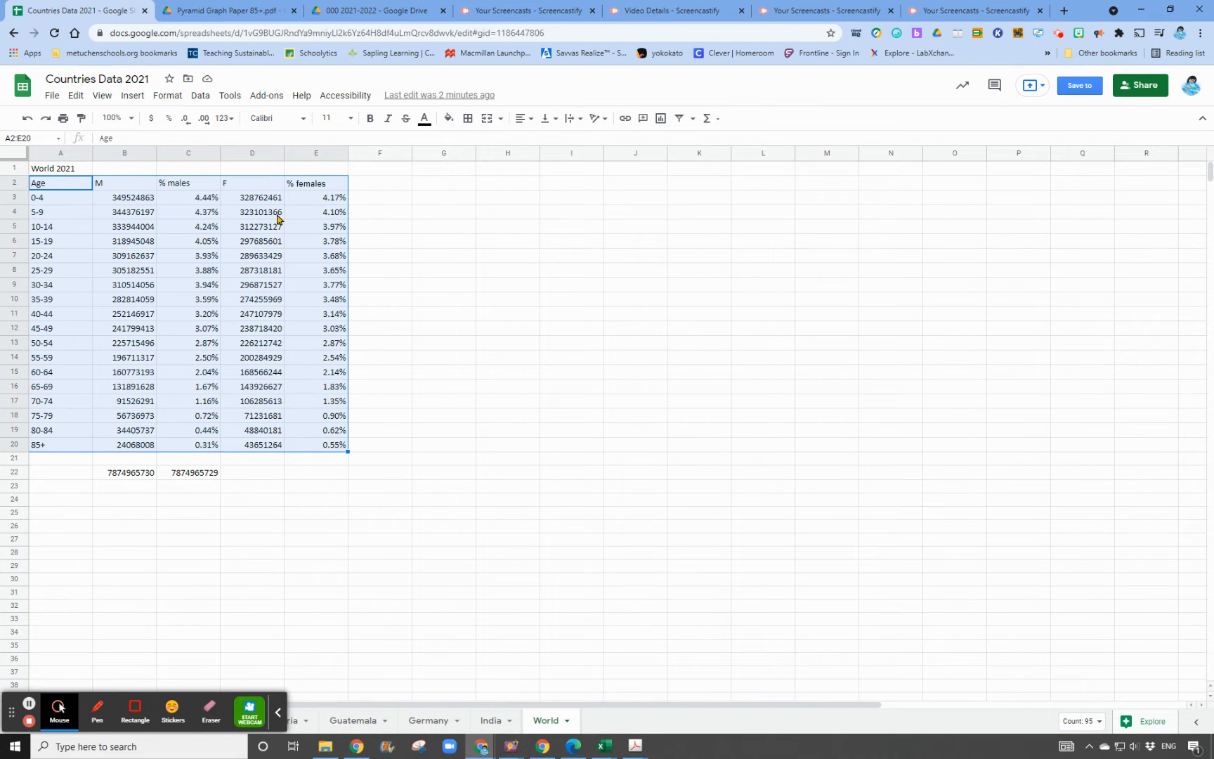
Make the World sheet's % males values negative by changing C3 to =-B3/$C$22 and filling the formula down to C20
click(208, 200)
click(104, 141)
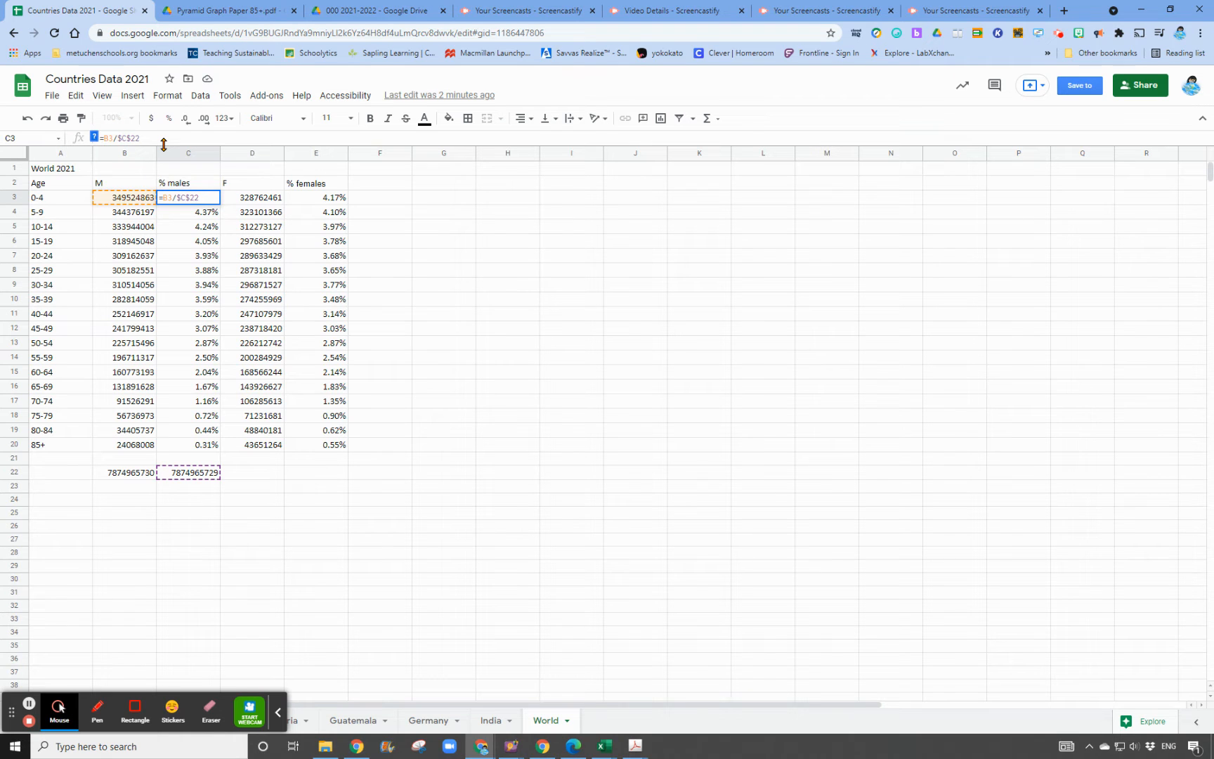
text(-)
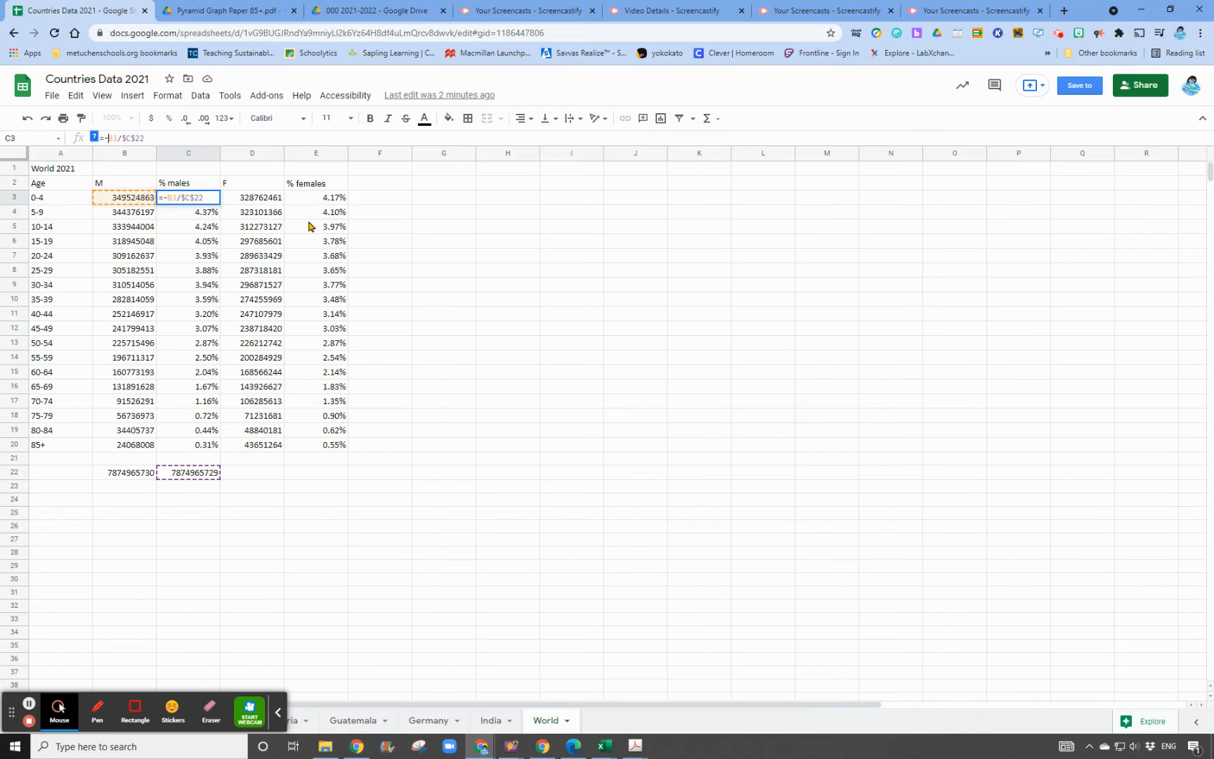
key(Return)
double_click(203, 197)
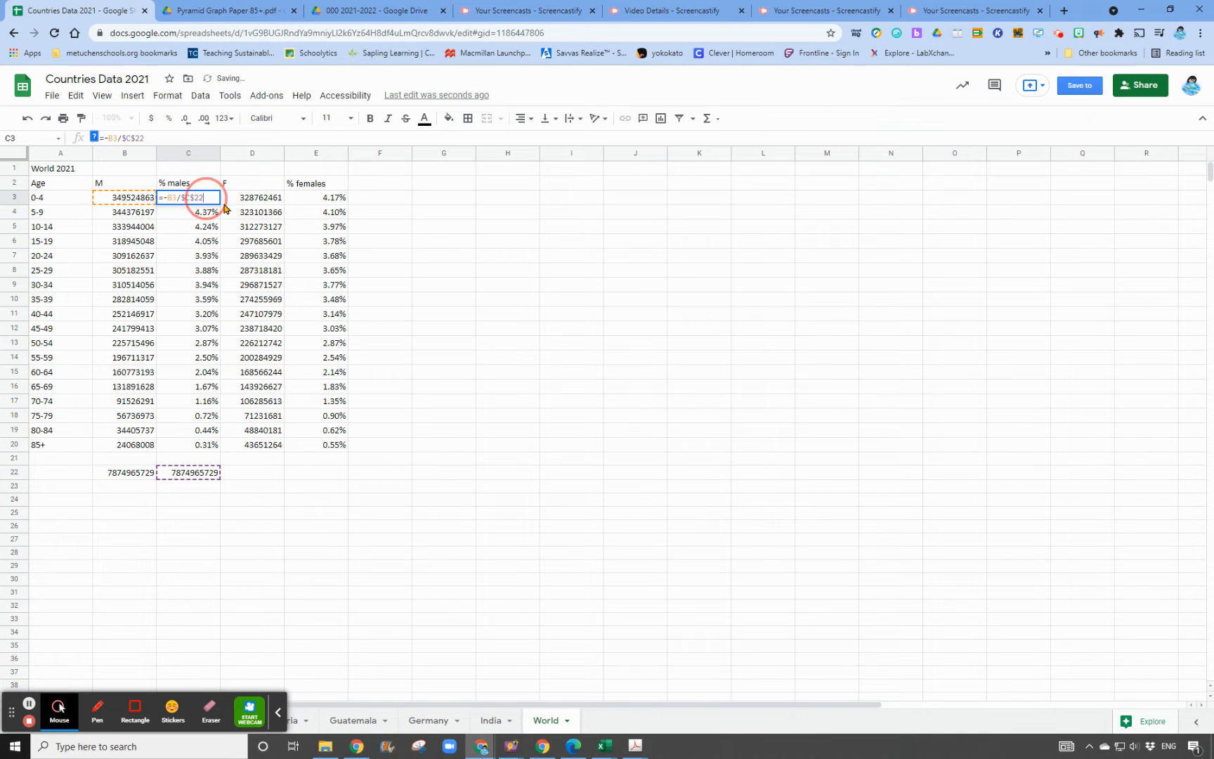
drag(221, 204, 231, 447)
click(462, 504)
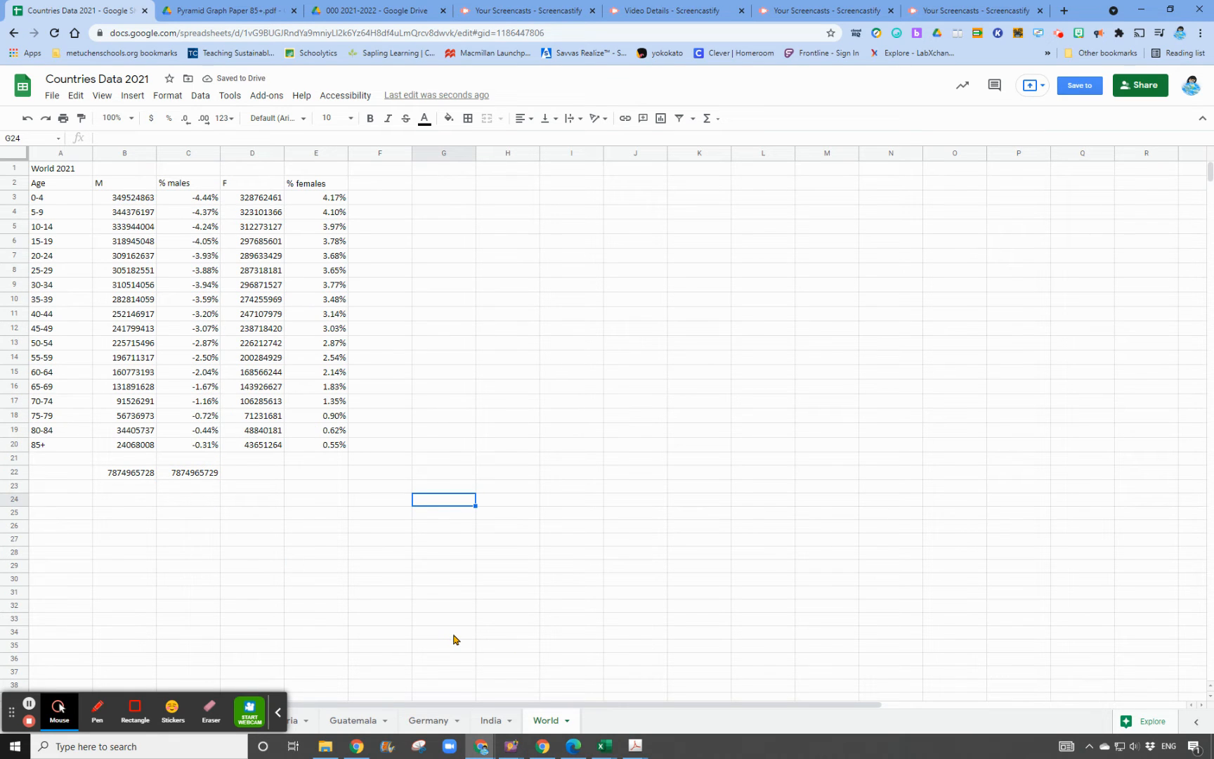
Insert a chart from the range A2:E20 and place it beside the data table
drag(40, 184, 335, 447)
click(660, 118)
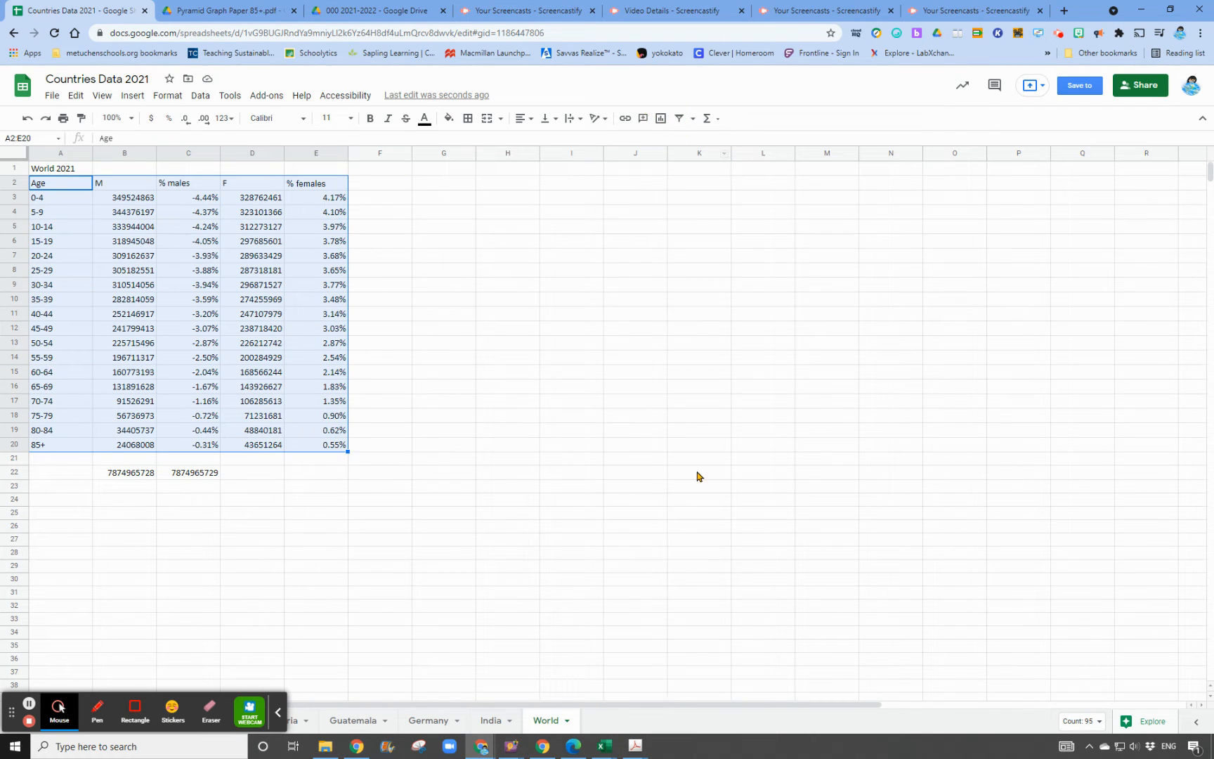
drag(602, 314, 664, 220)
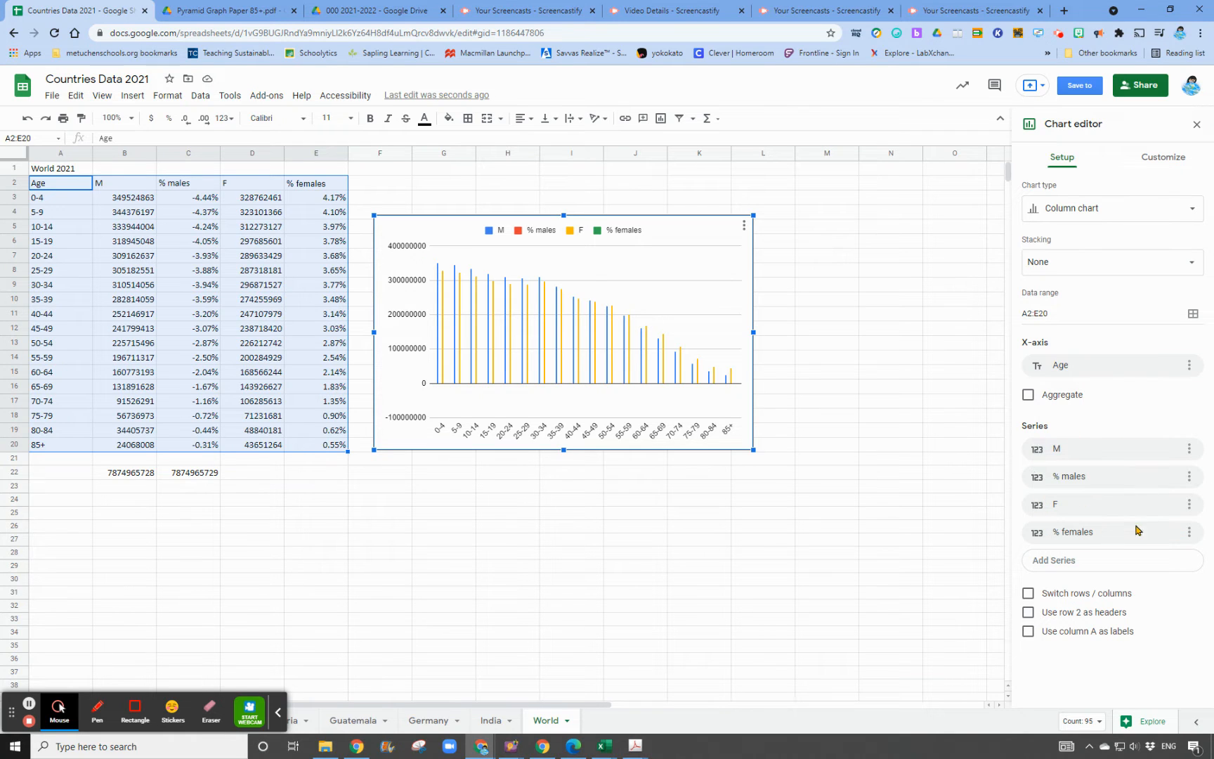
Remove the M and F series from the chart, keeping only % males and % females
click(1189, 451)
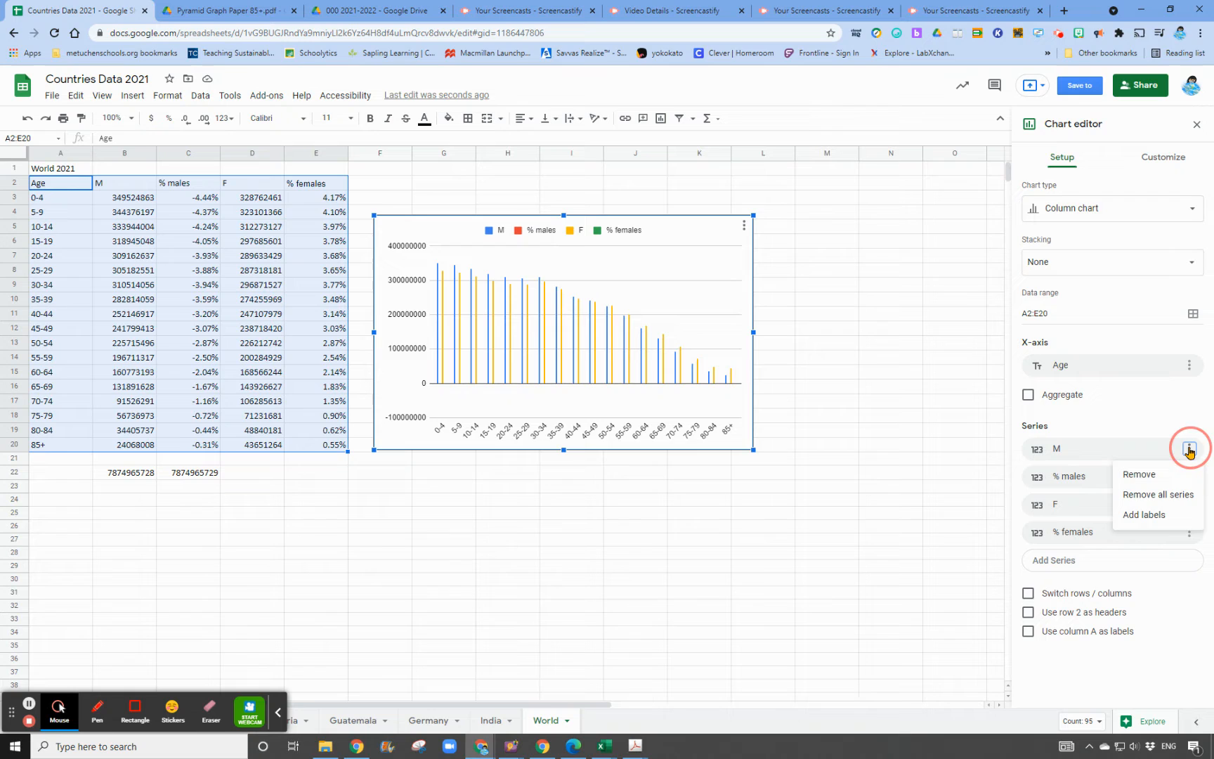
click(1155, 477)
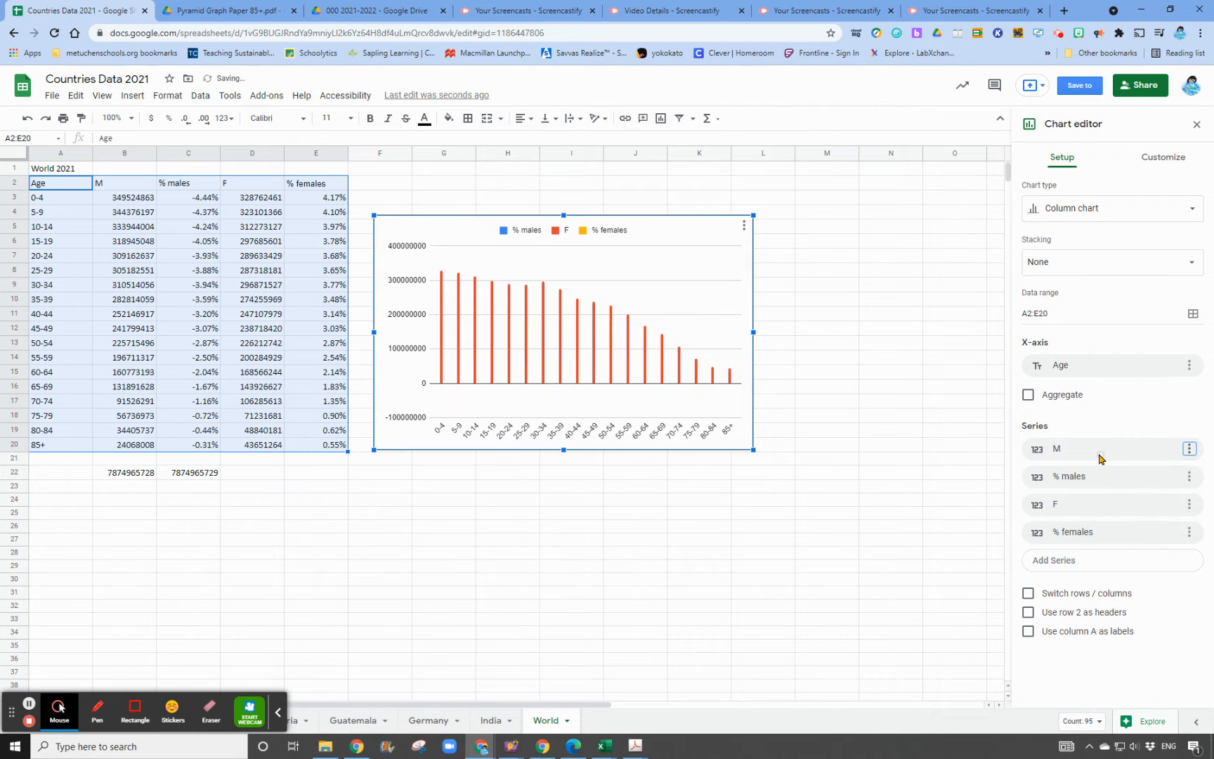
click(1189, 476)
click(1156, 501)
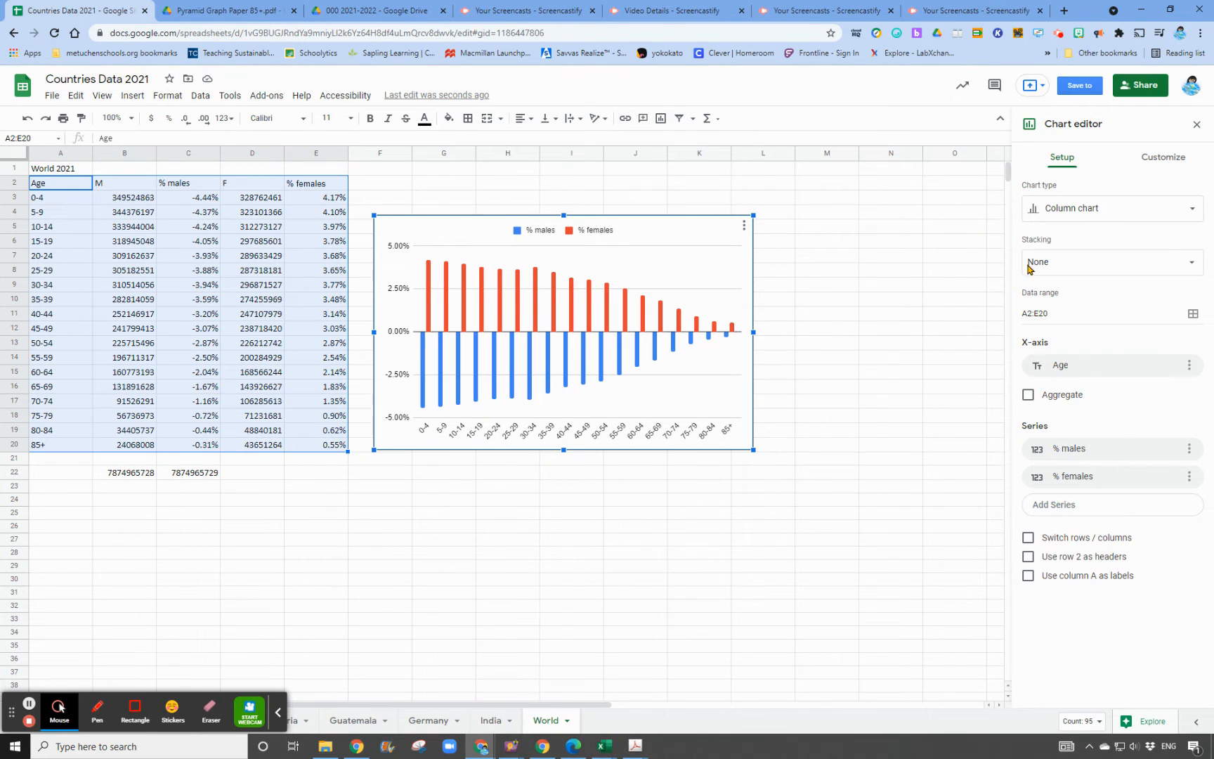
Change the chart type to a bar chart and switch it to a stacked bar chart
click(1064, 212)
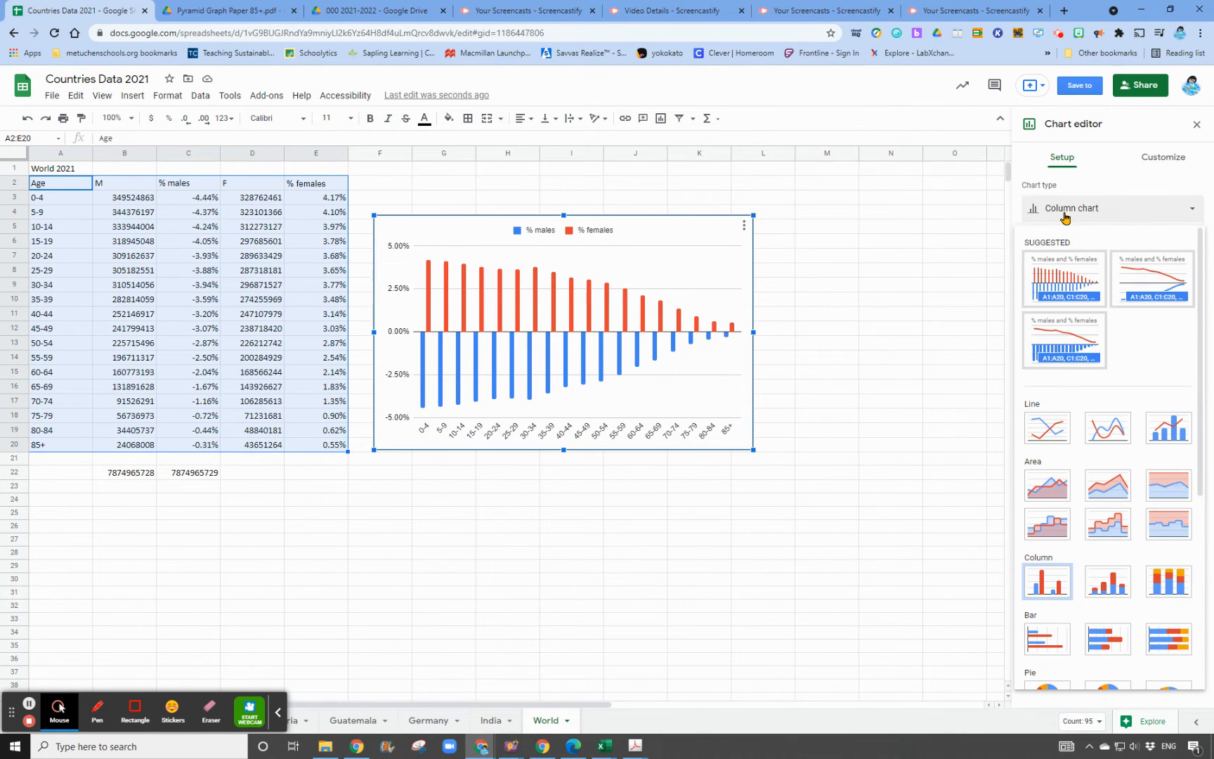
click(1047, 643)
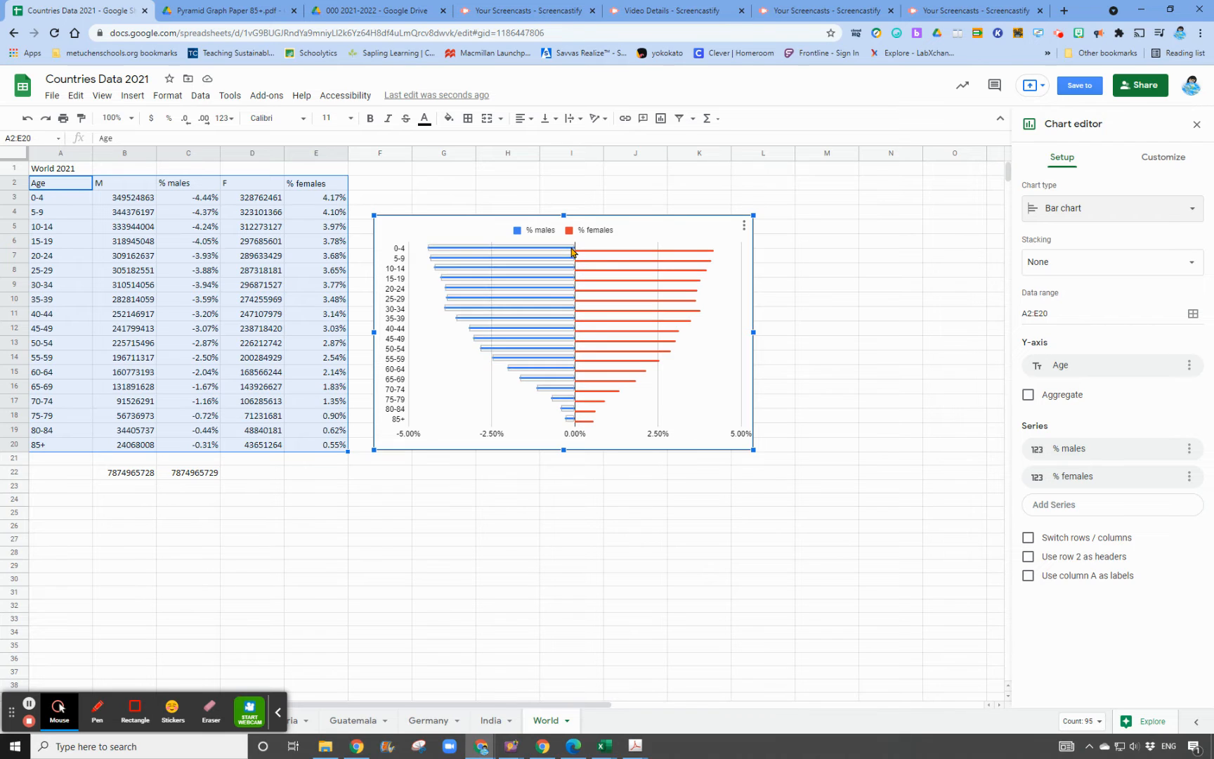
click(1071, 212)
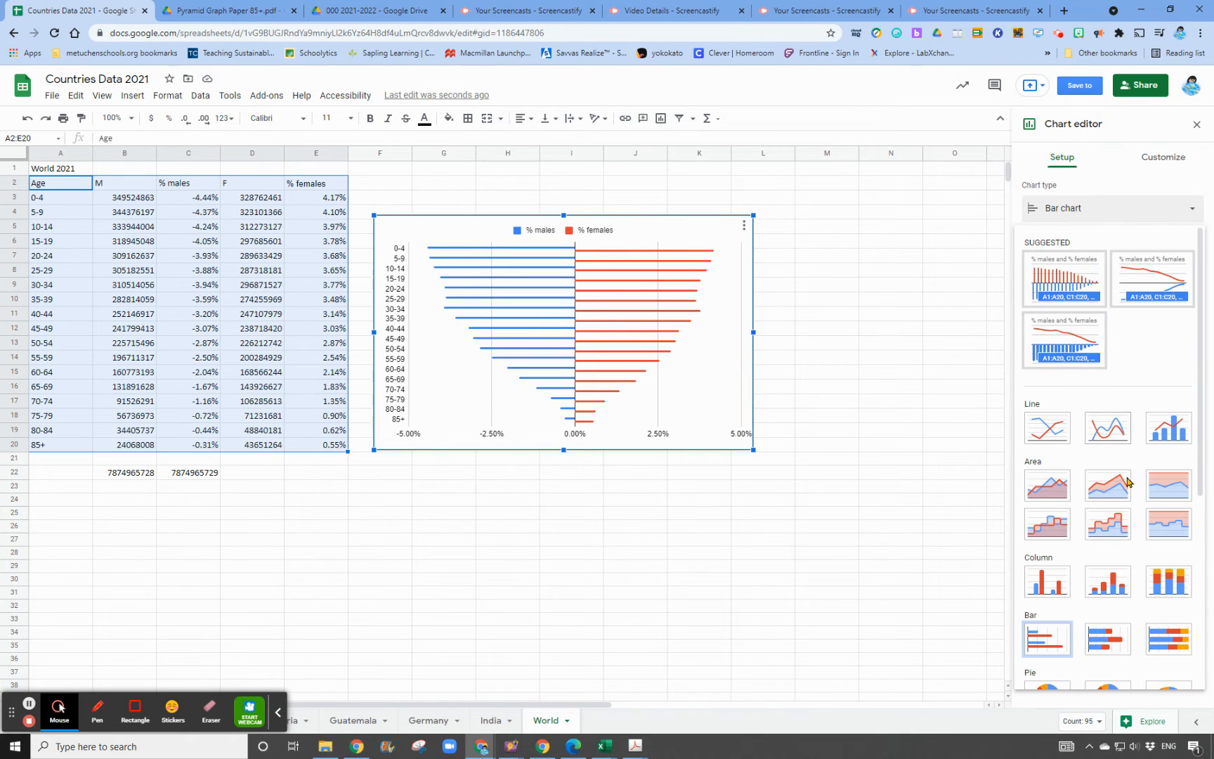
click(1099, 643)
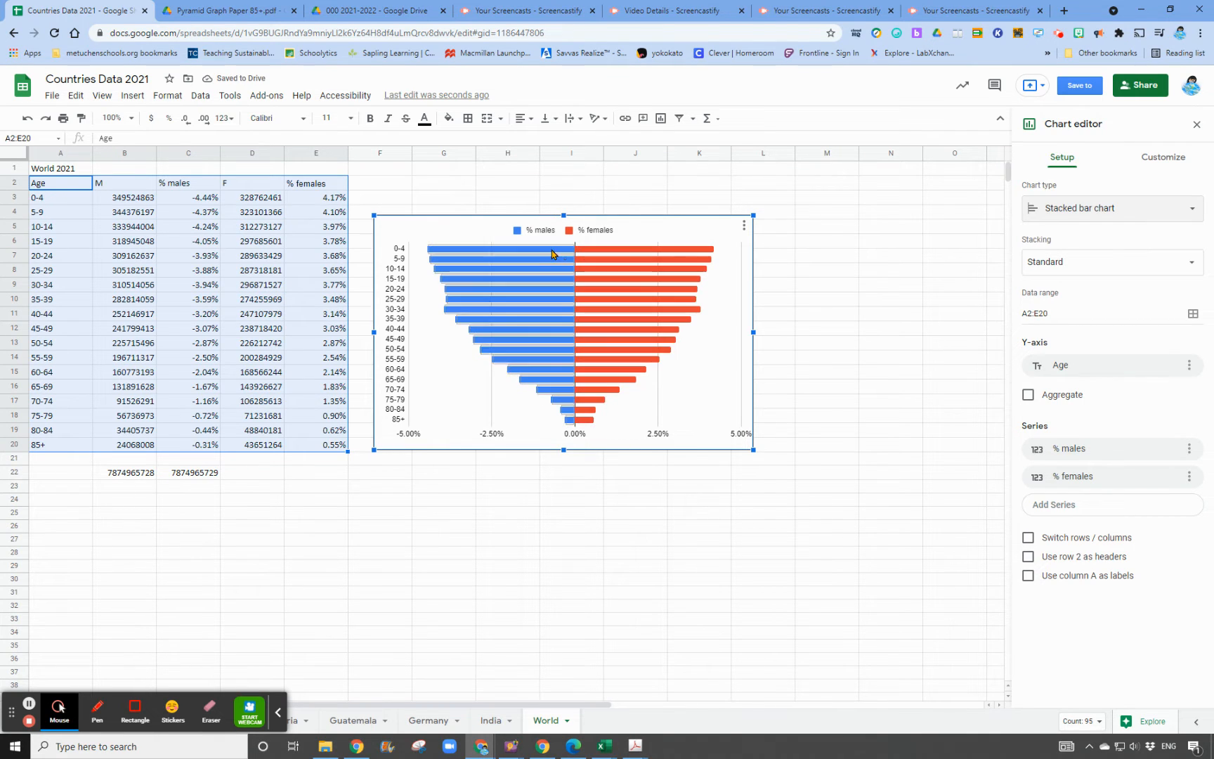
click(593, 256)
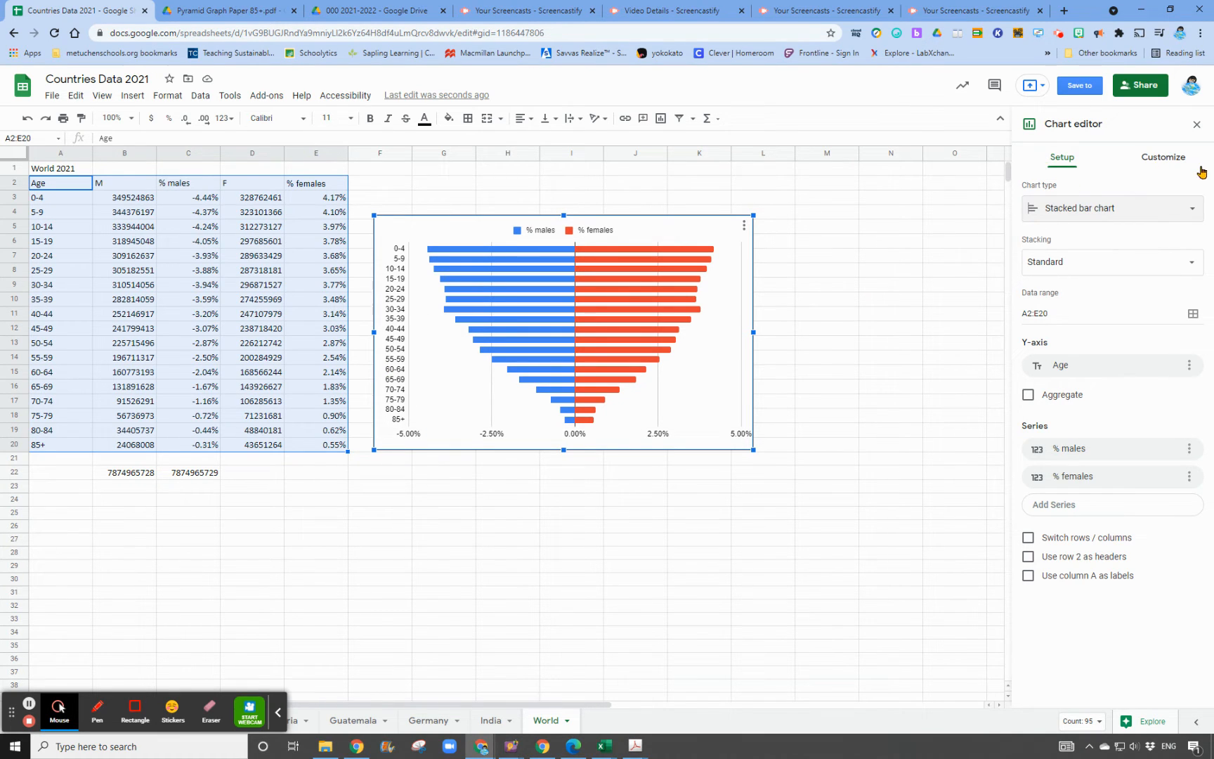
Reverse the order of the chart's vertical axis so the youngest age group sits at the base
click(1166, 163)
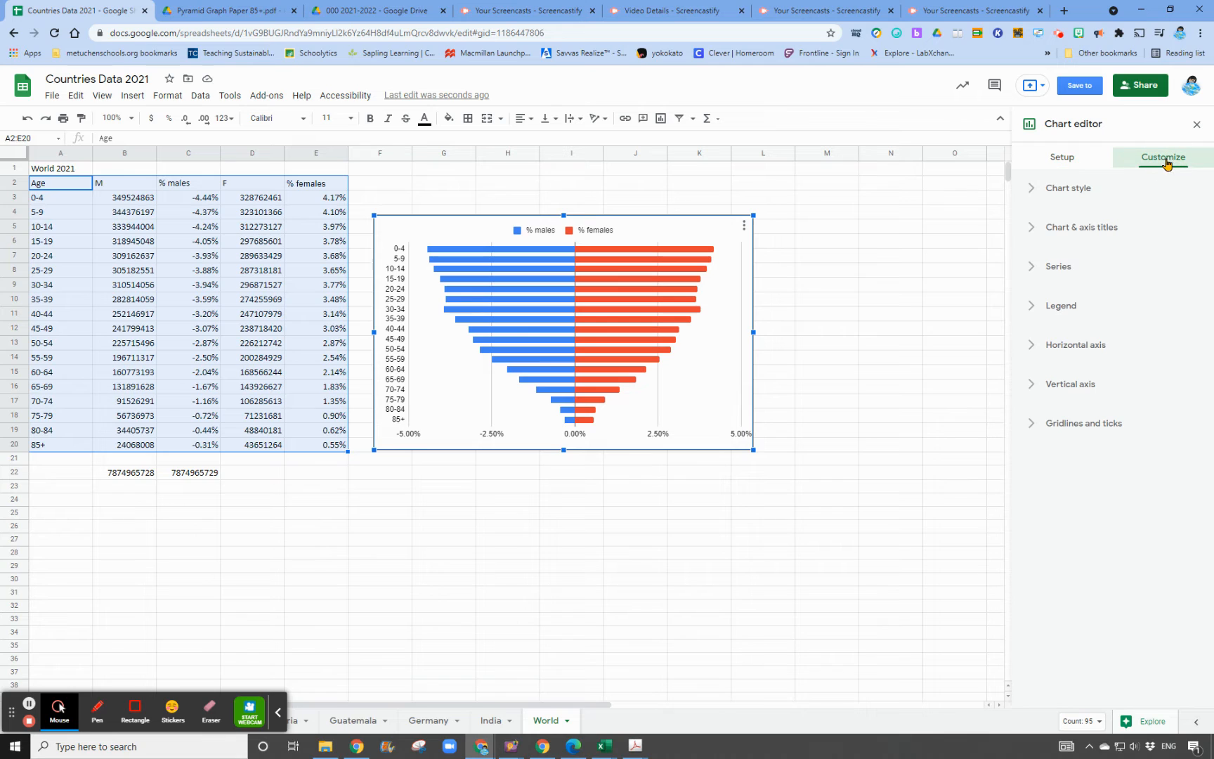
click(1052, 386)
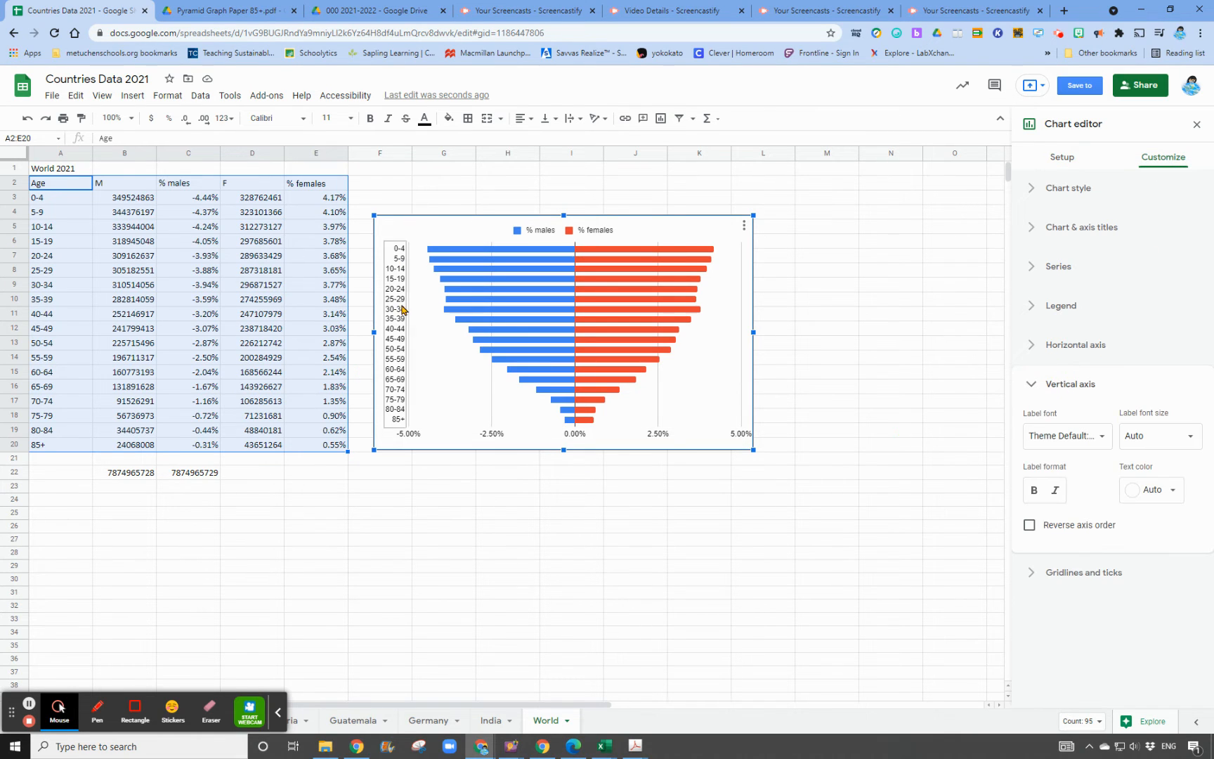
click(1028, 525)
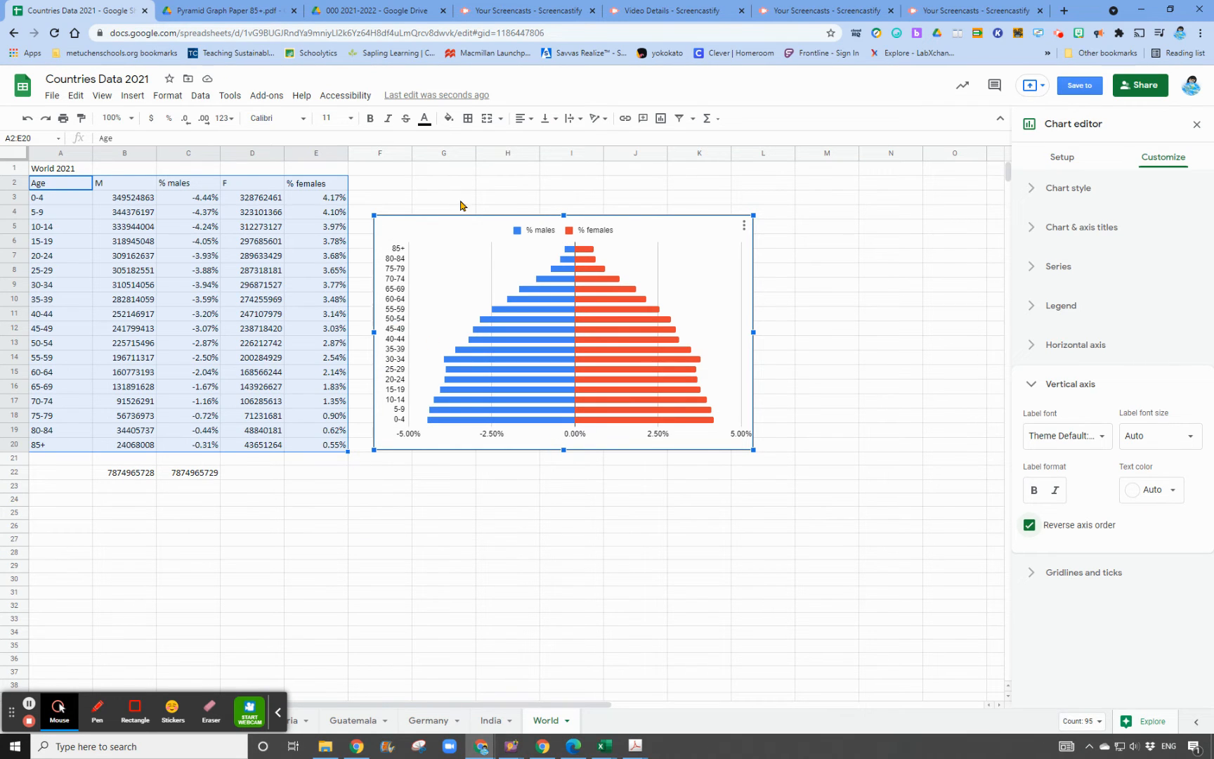
Set the chart title to "World 2021"
click(1049, 229)
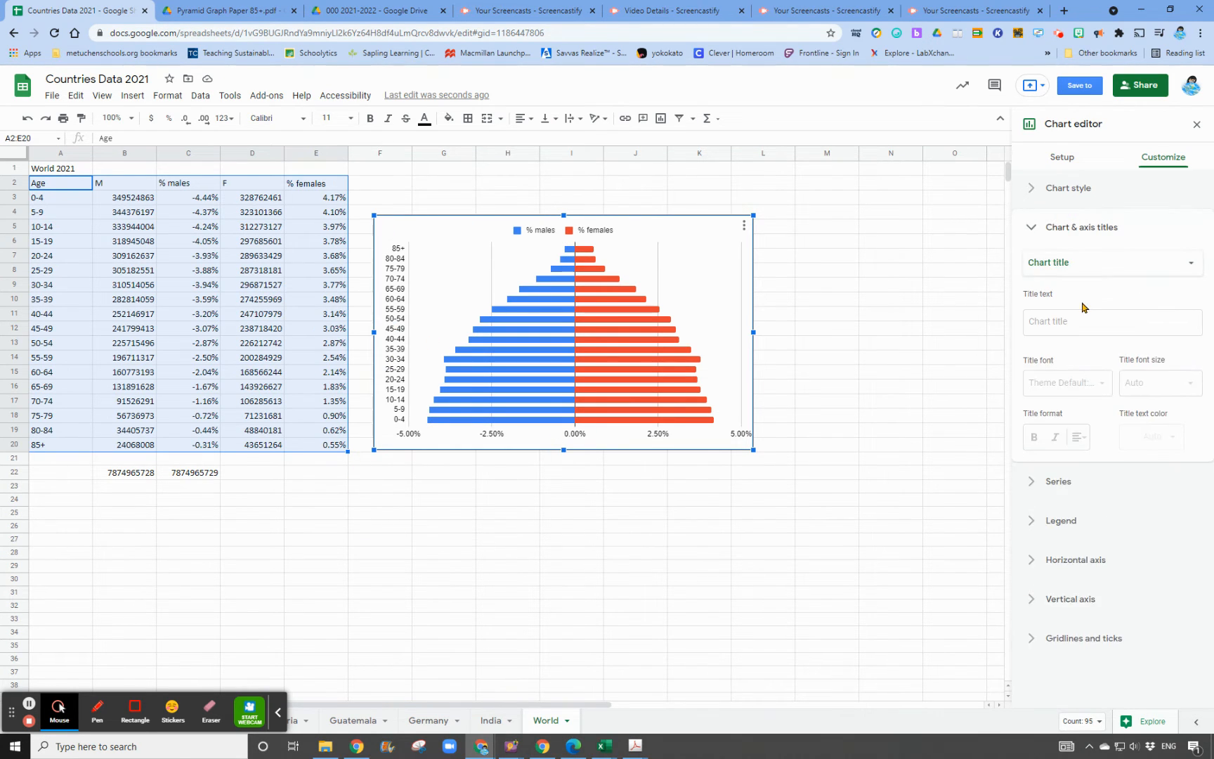
click(1063, 322)
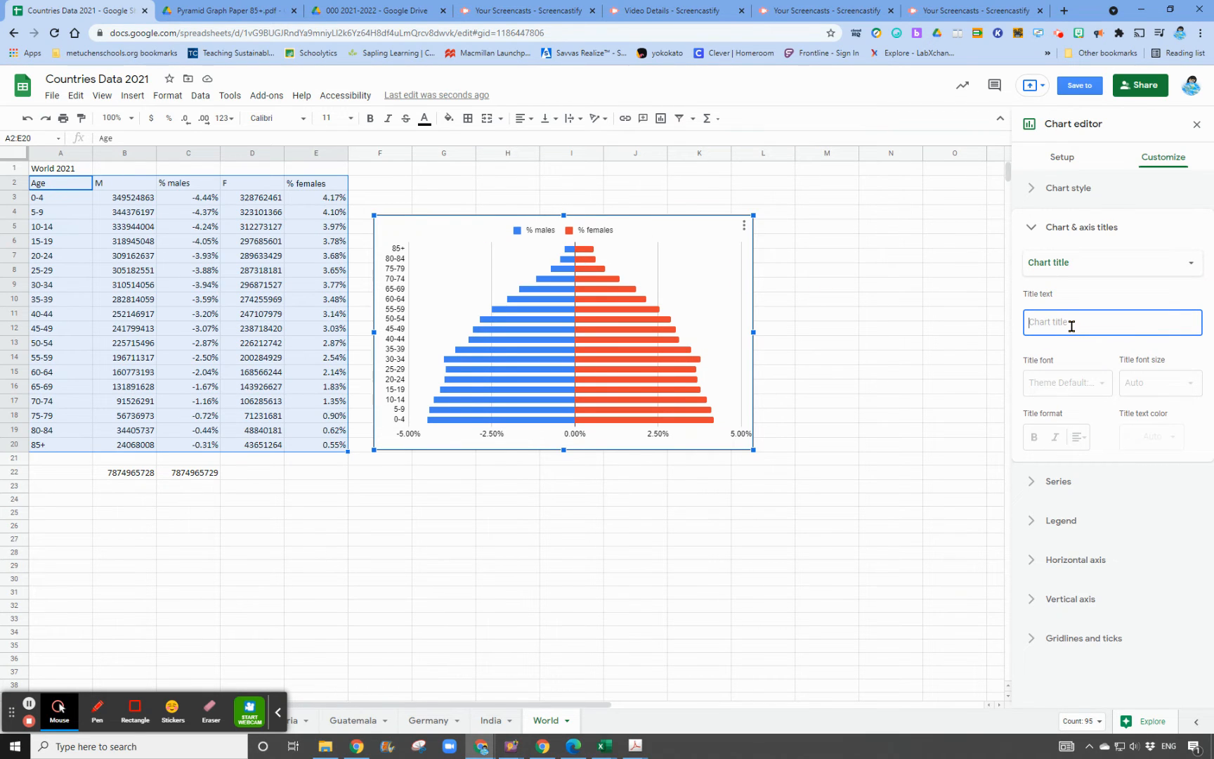
text(Wp)
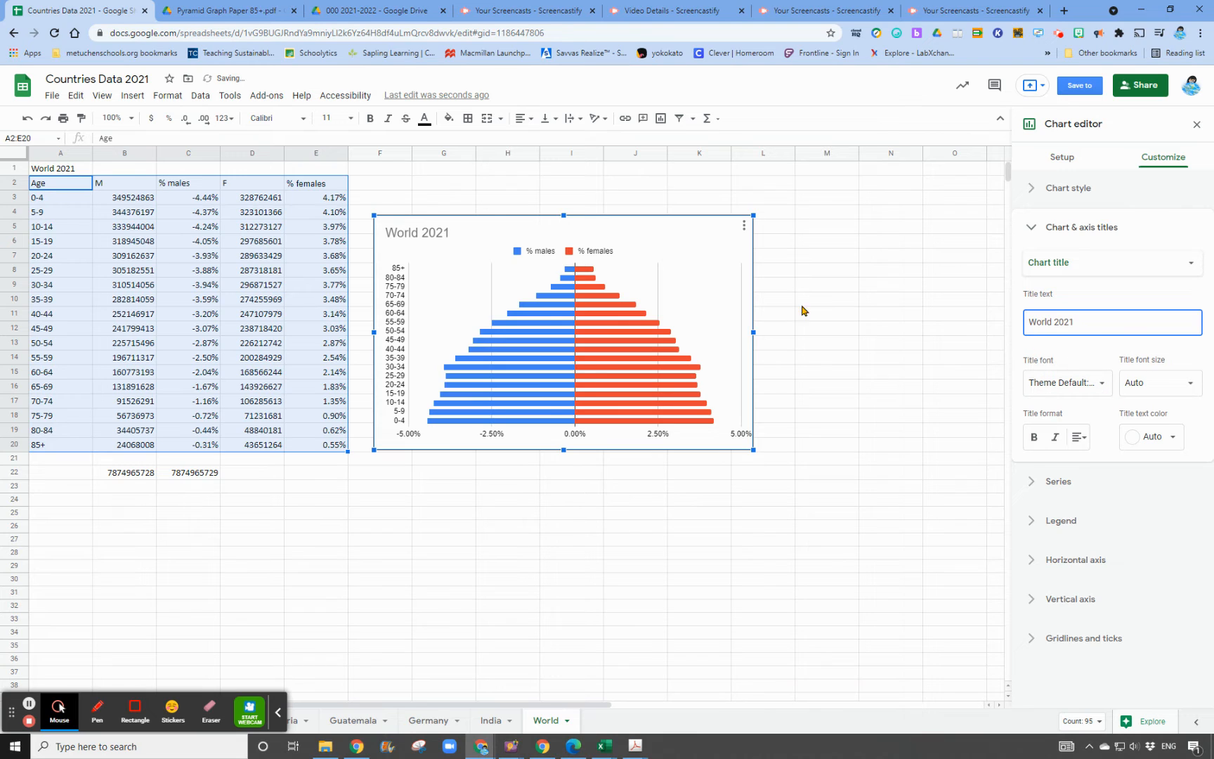
Set the chart's vertical axis title to "Age group"
click(1073, 270)
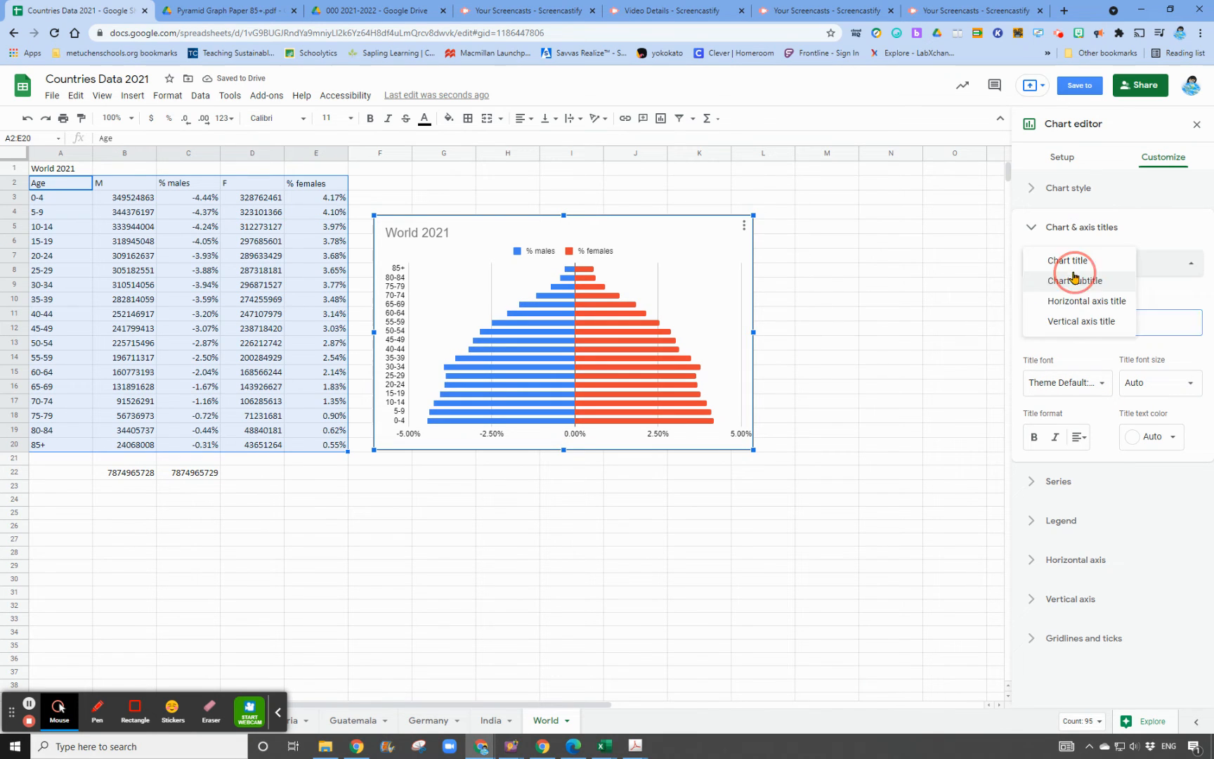
click(1085, 325)
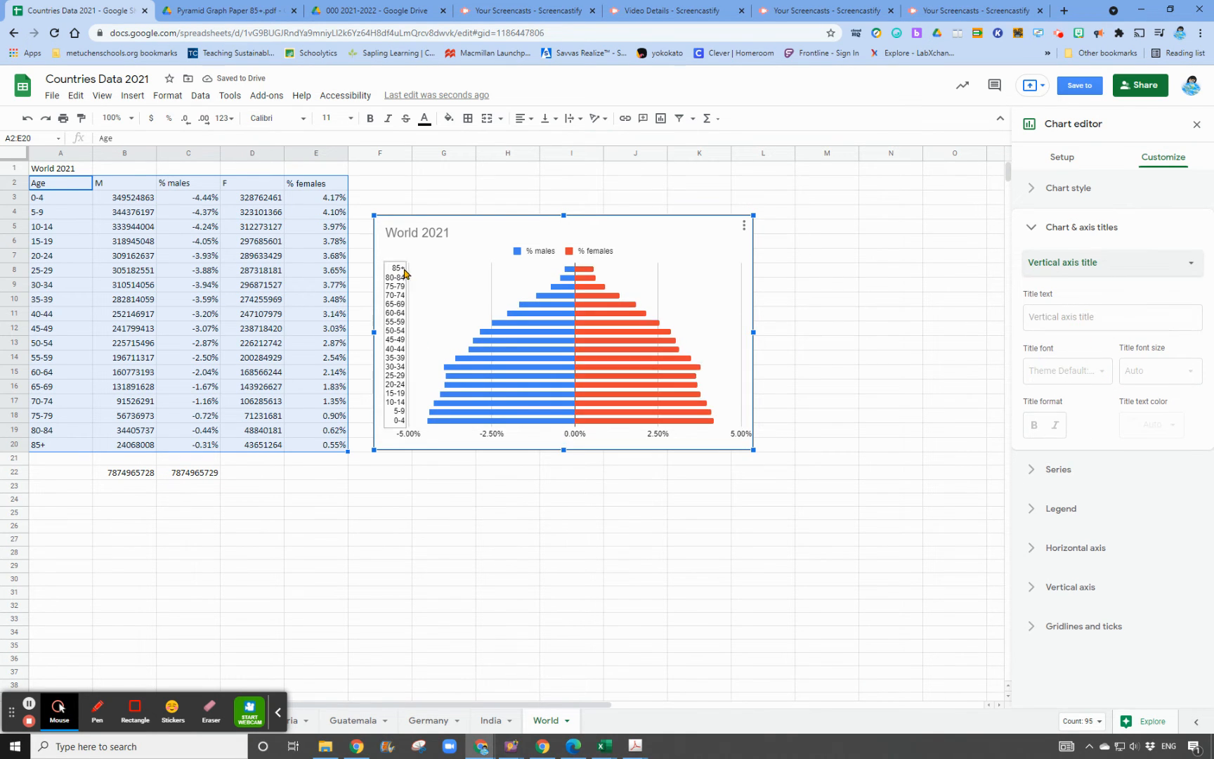
click(1071, 319)
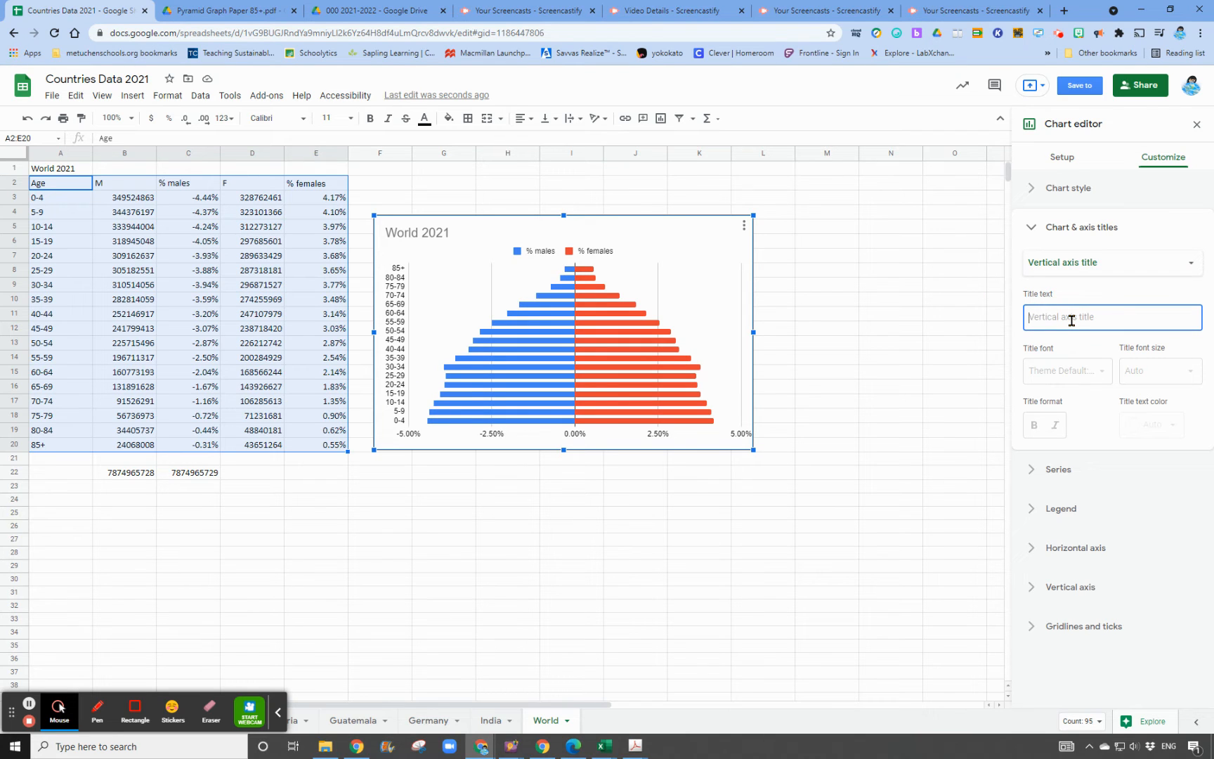
text(Age group)
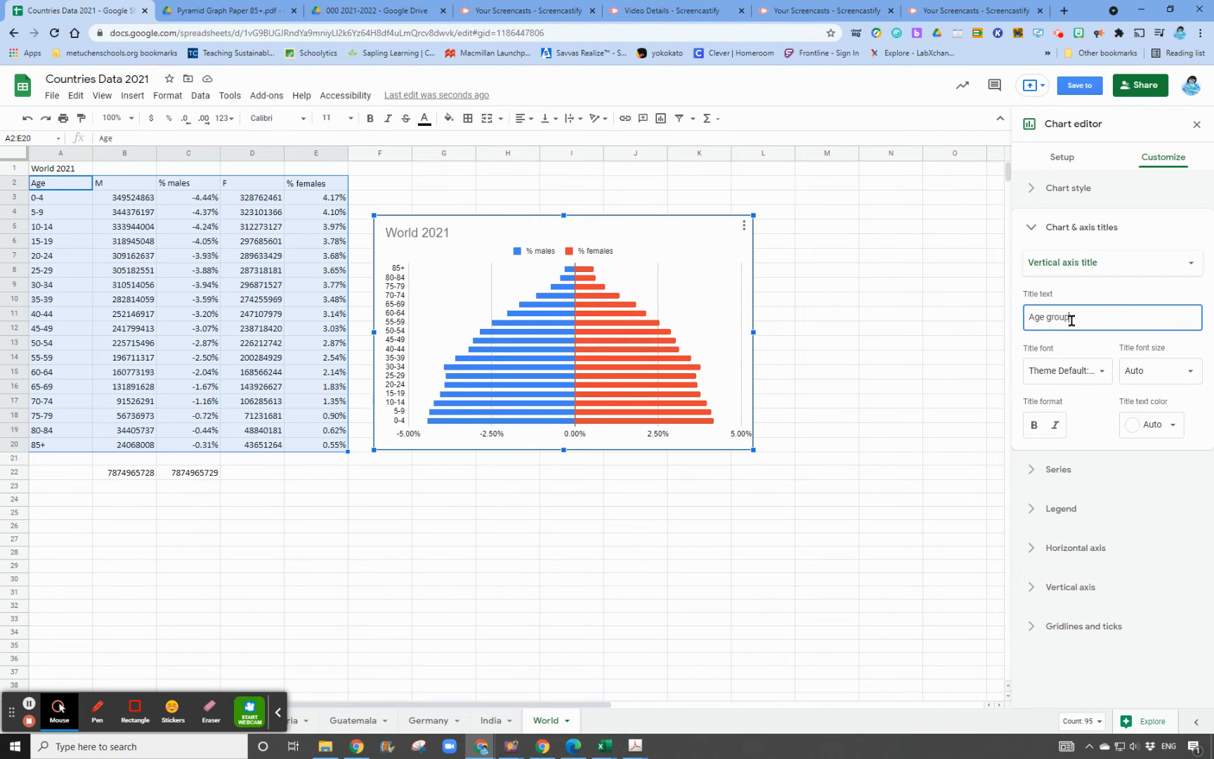
Set the chart's horizontal axis title to "% of population" and close the chart editor
click(1085, 266)
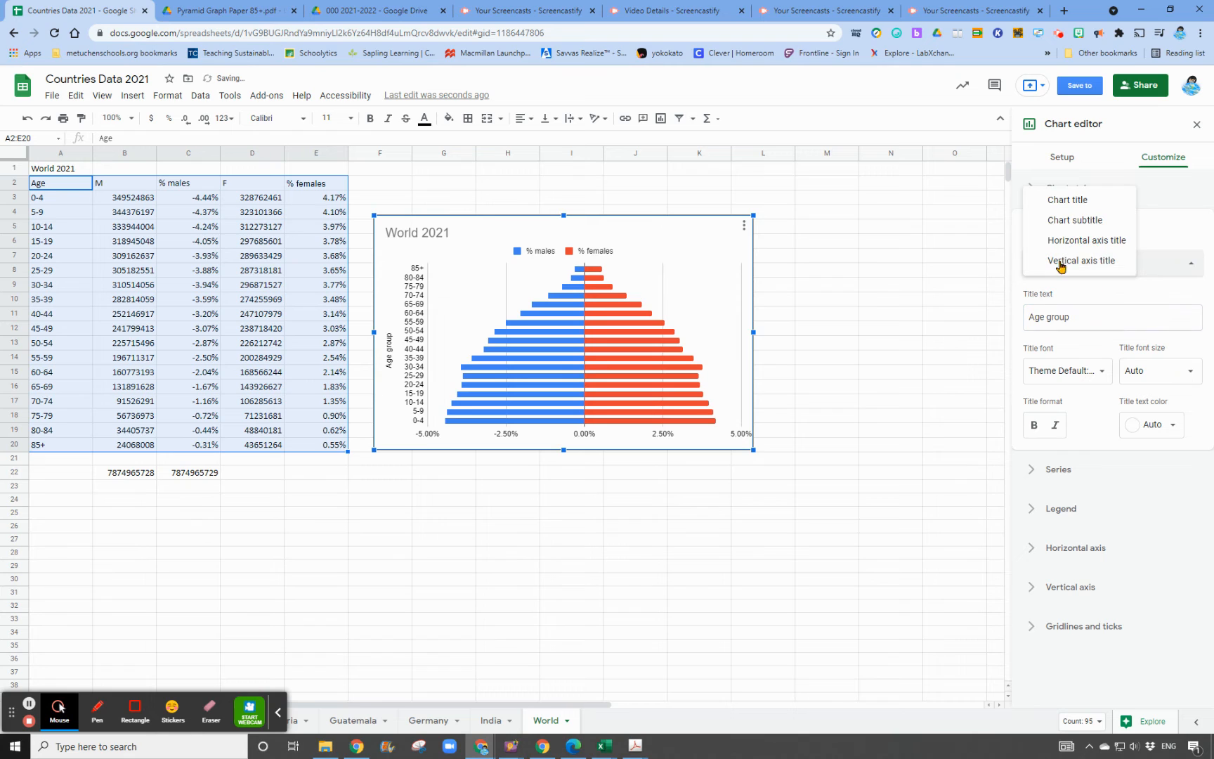
click(1055, 240)
click(1109, 319)
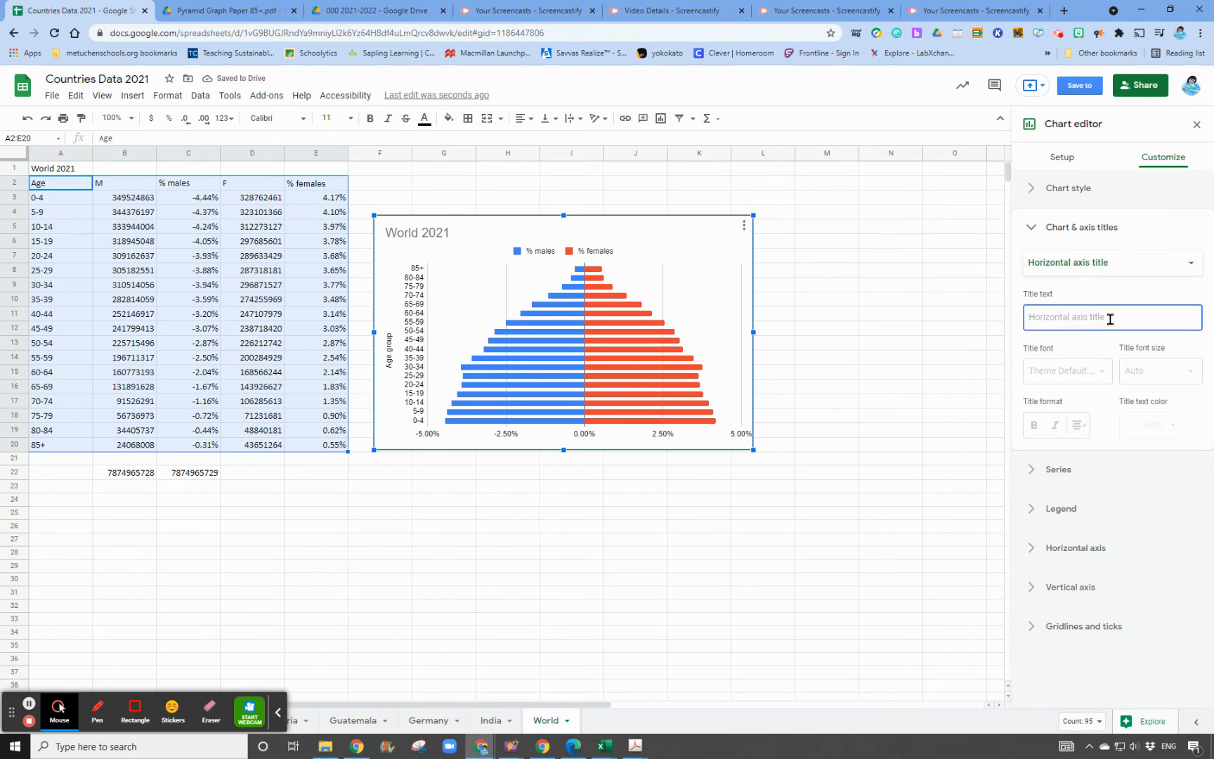
text(% of popul)
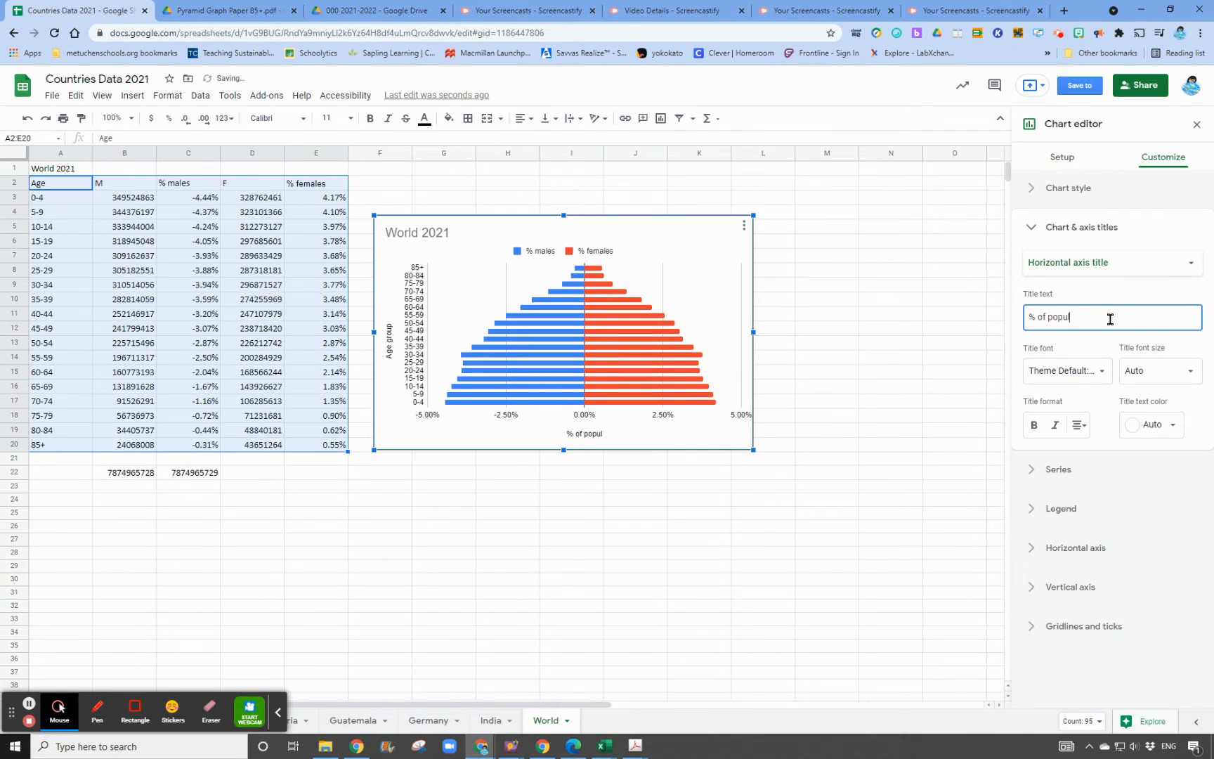
text(ation)
click(825, 515)
Select the finished World 2021 chart and compare it with the blank Pyramid Graph Paper PDF
click(676, 439)
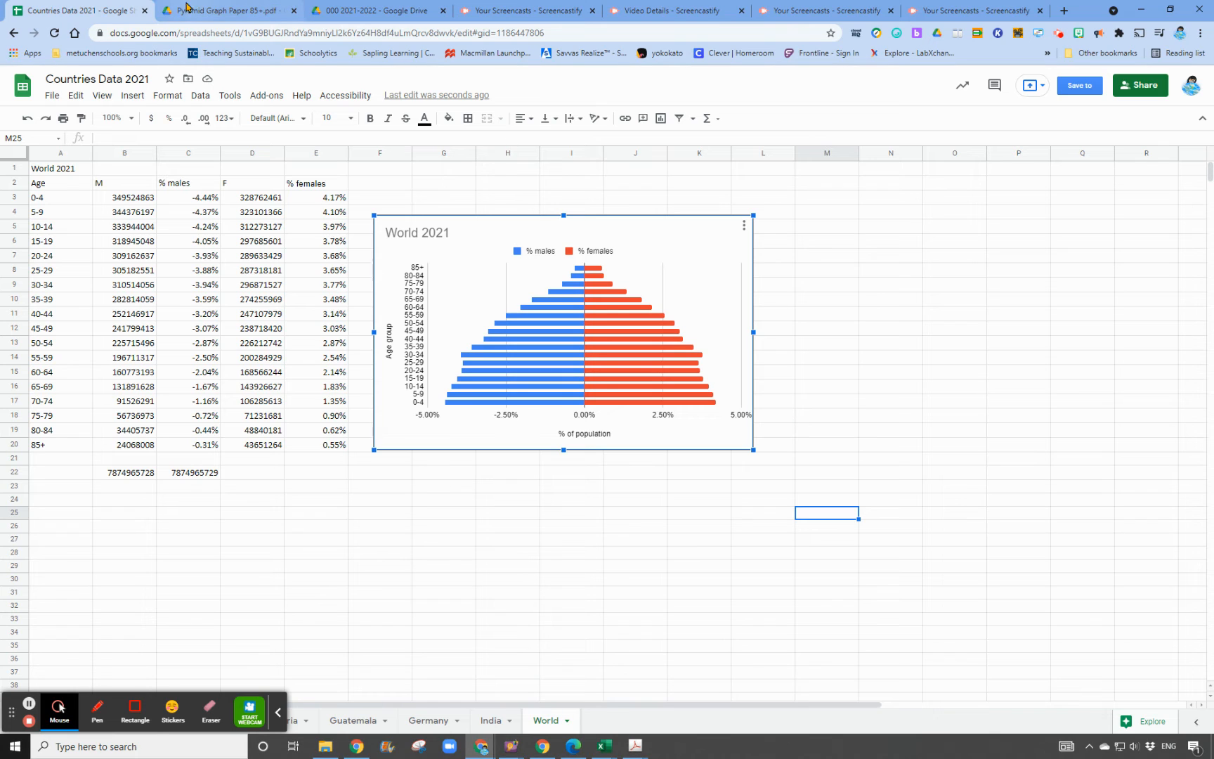
click(238, 12)
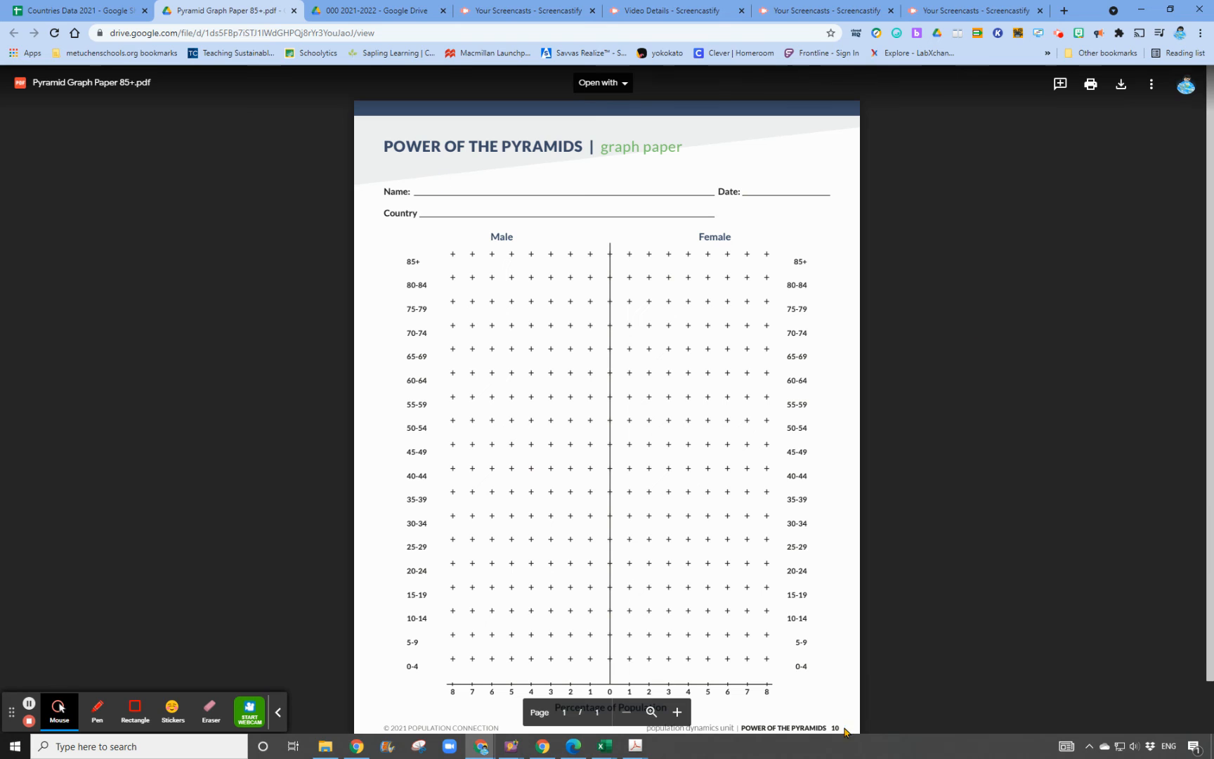
Compare the World 2021 chart's horizontal axis range with the percentage scale on the Pyramid Graph Paper PDF, ending on the spreadsheet
click(107, 12)
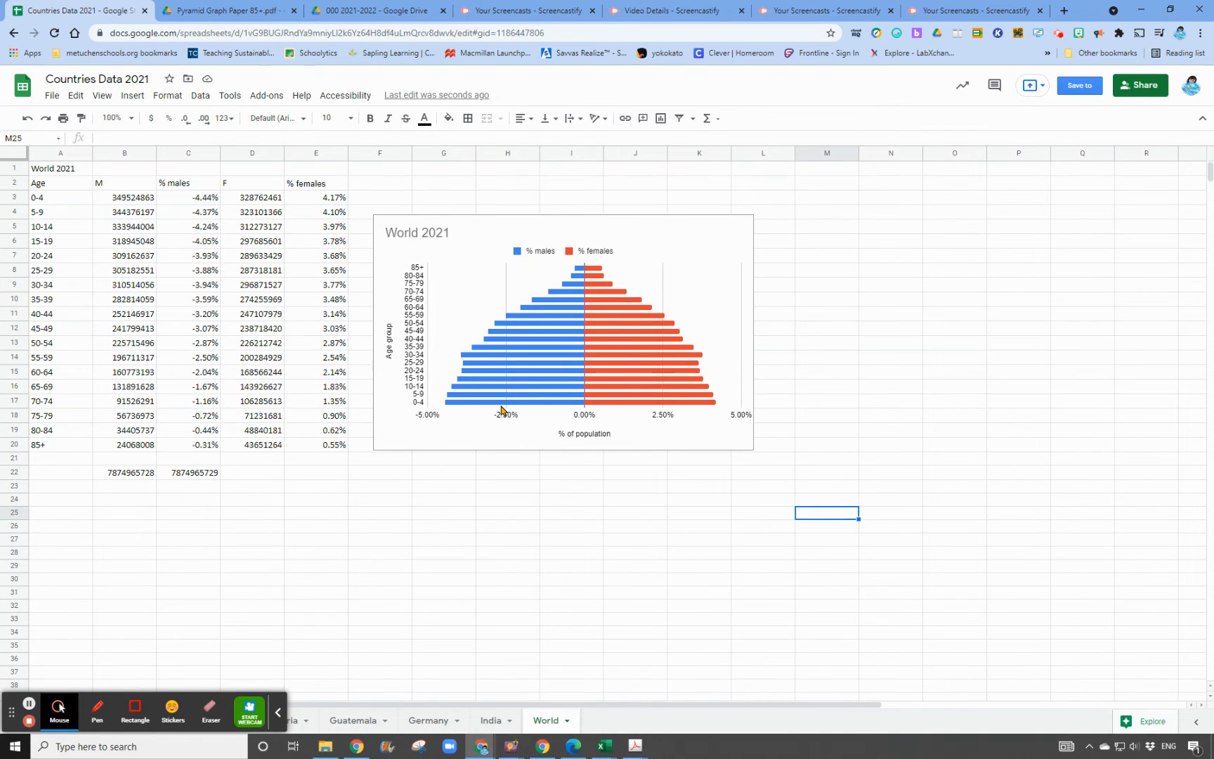
click(478, 441)
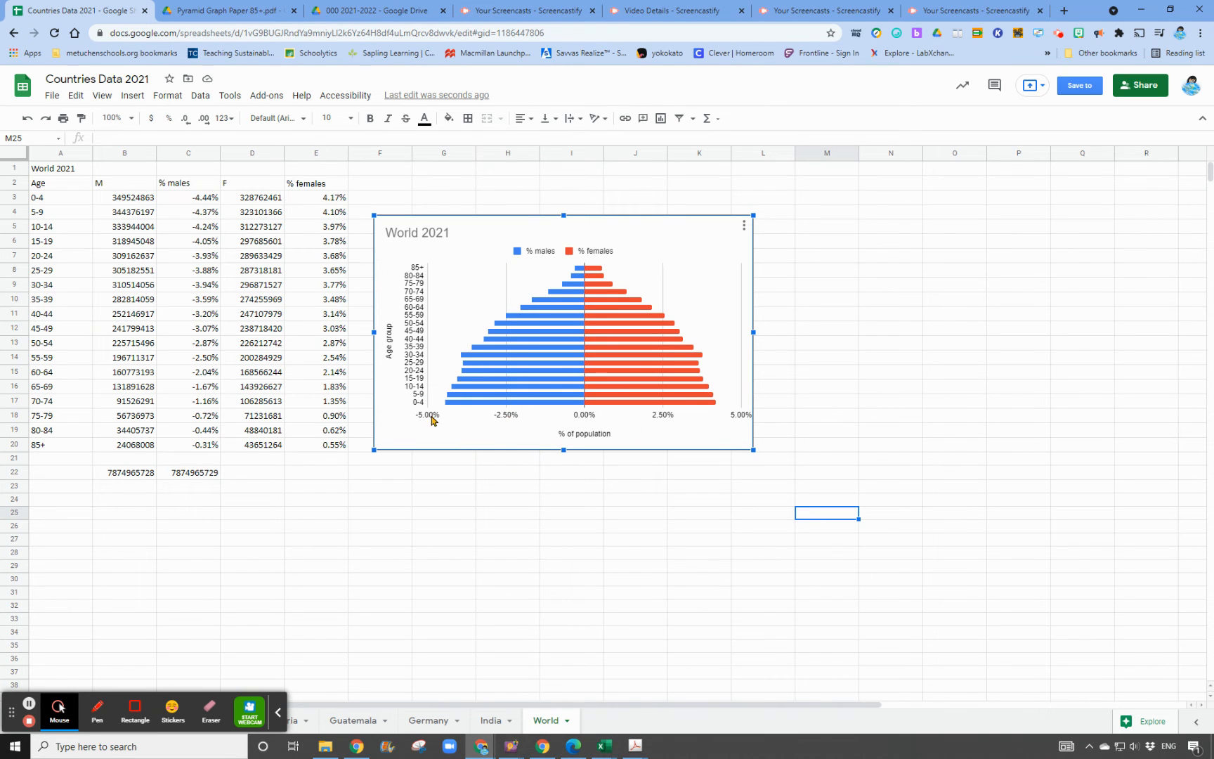
click(228, 10)
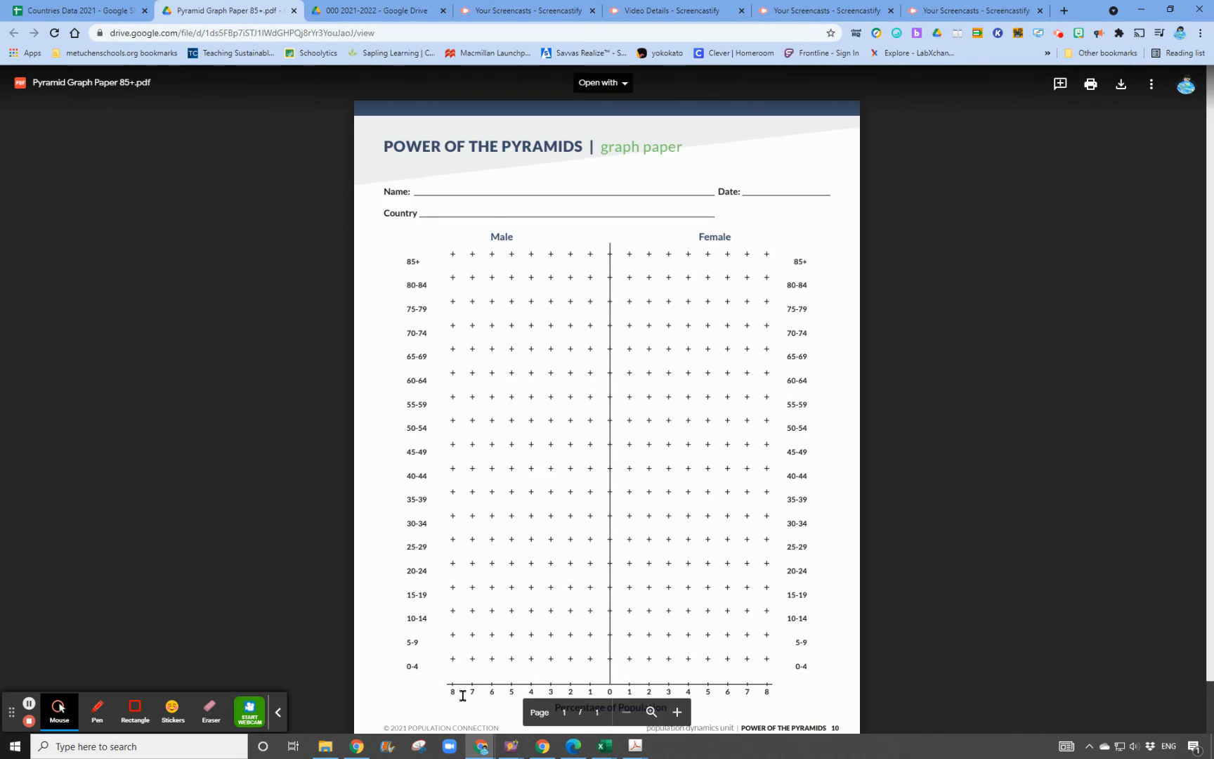
click(84, 10)
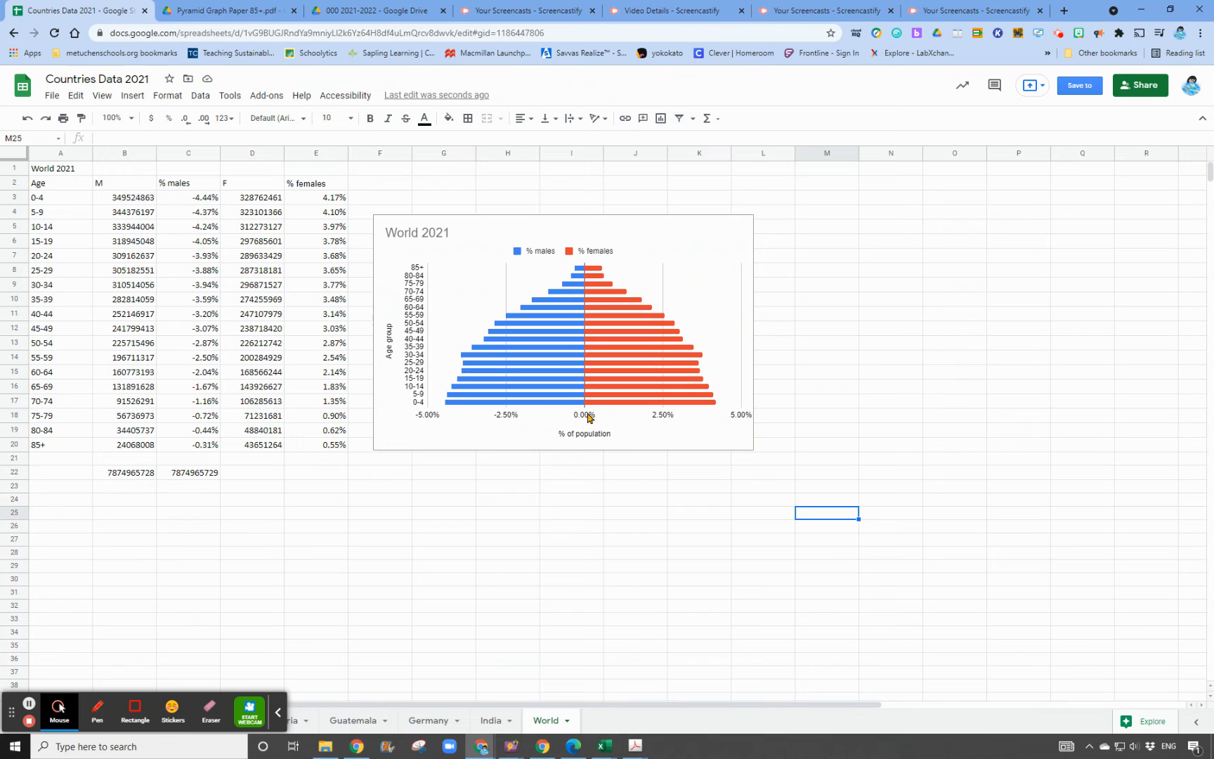
Set the maximum of the World 2021 chart's horizontal axis to .08
click(619, 431)
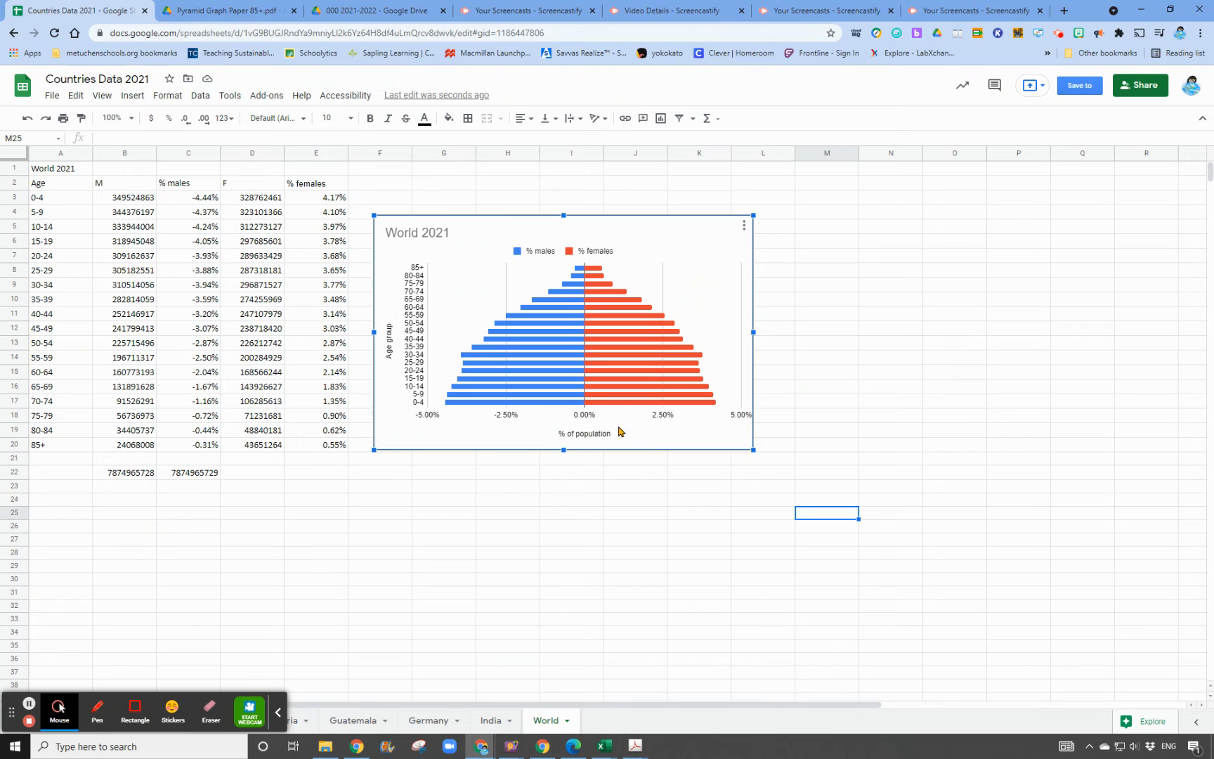
click(666, 420)
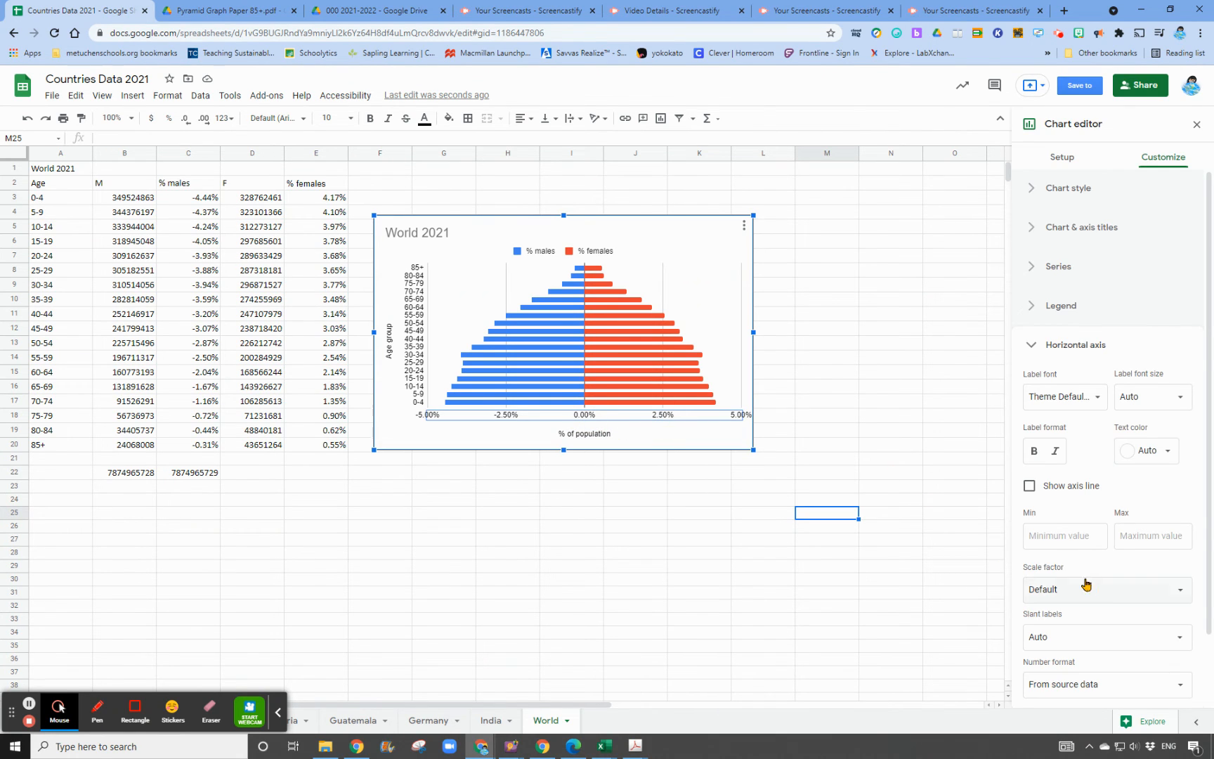
scroll(1085, 583, down, 3)
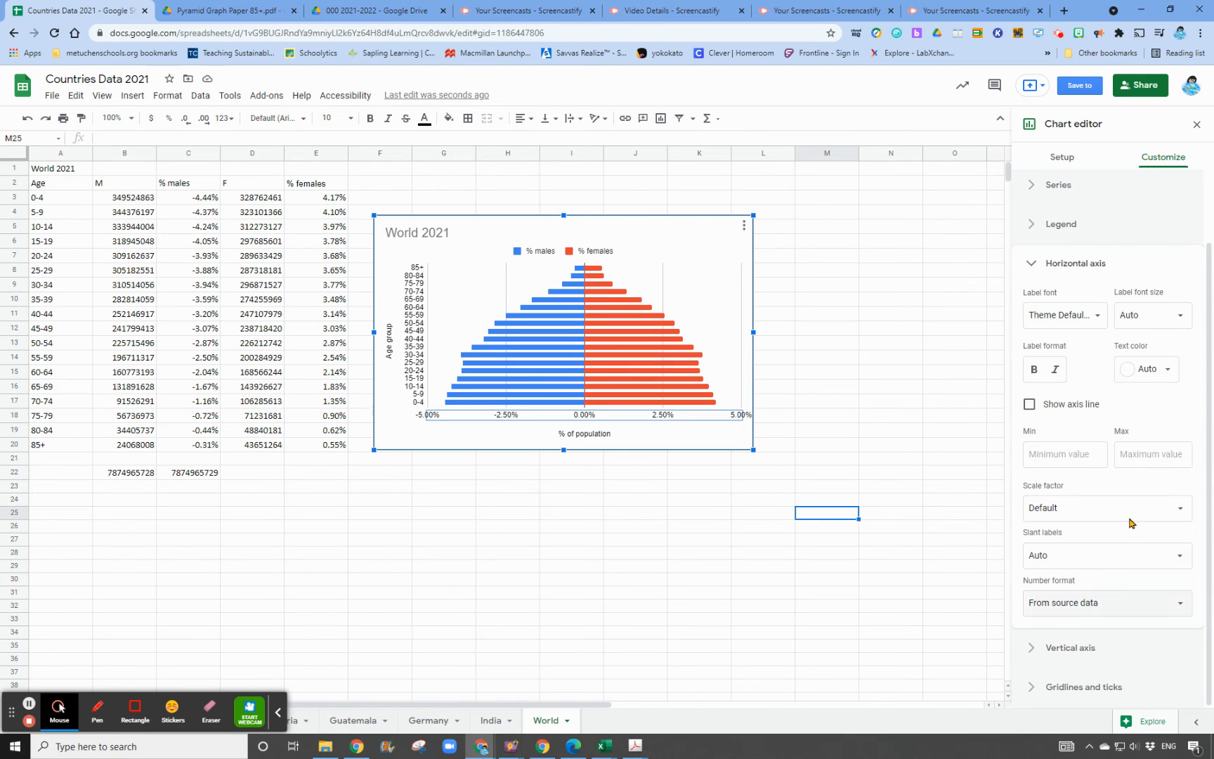
click(1145, 454)
text(8.)
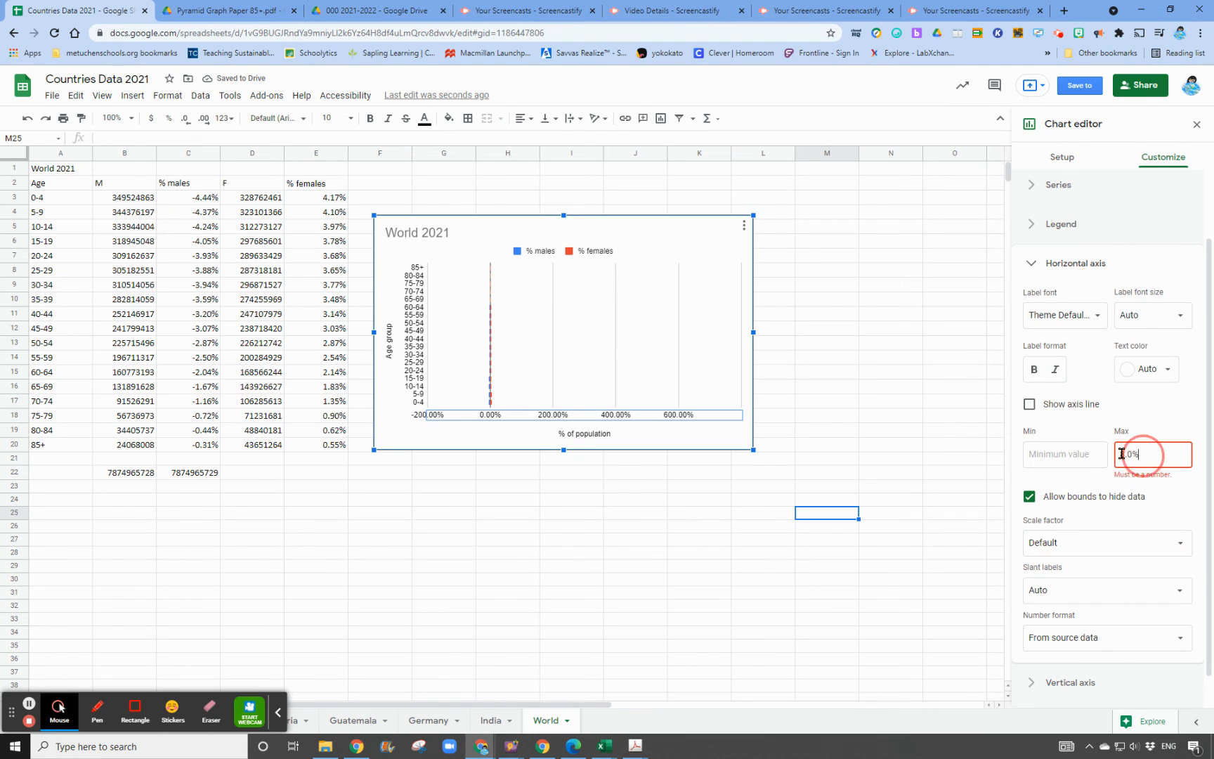
drag(1147, 455, 1113, 460)
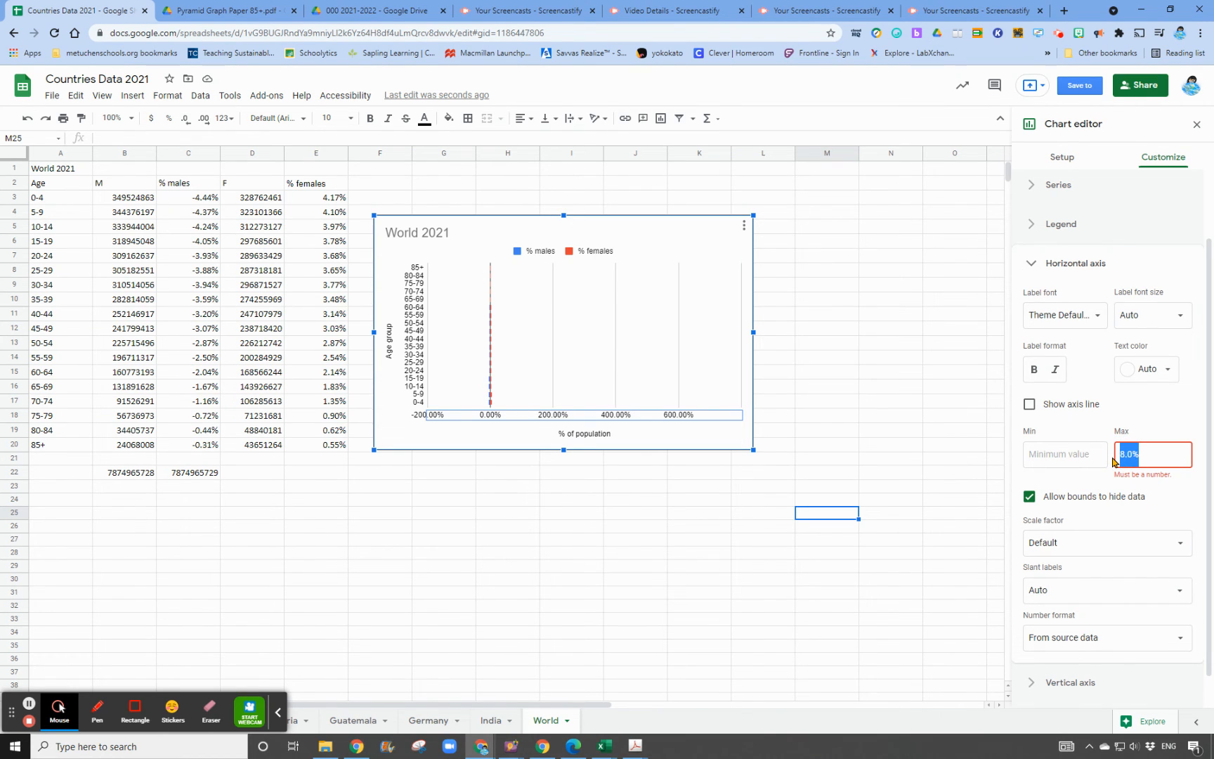
text(.0)
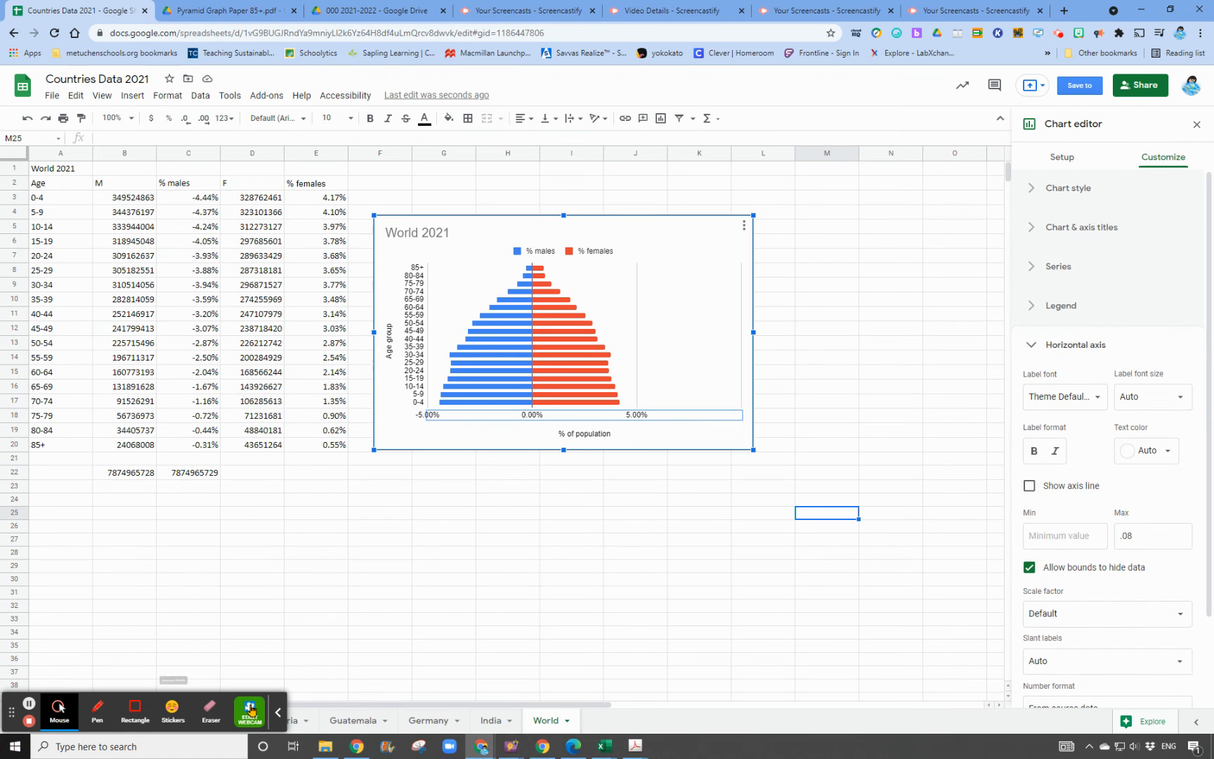
Set the minimum of the World 2021 chart's horizontal axis to -0.08
click(1058, 534)
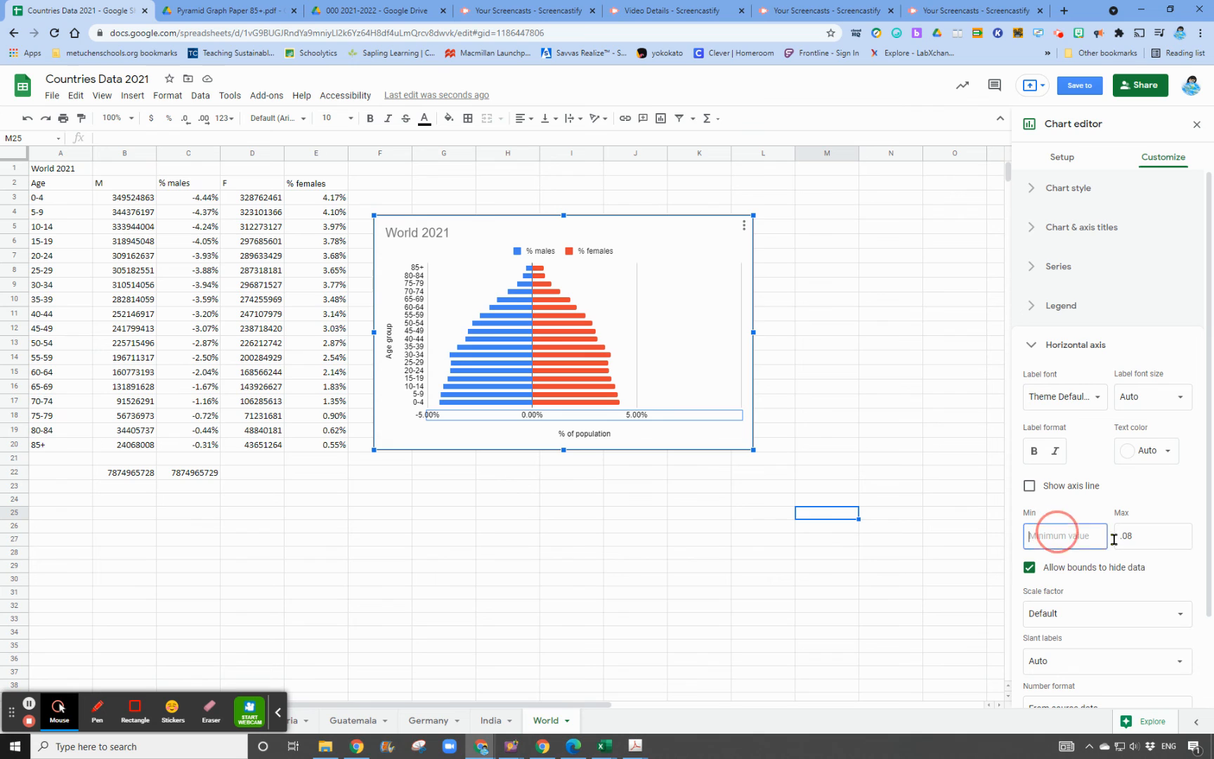
text(-)
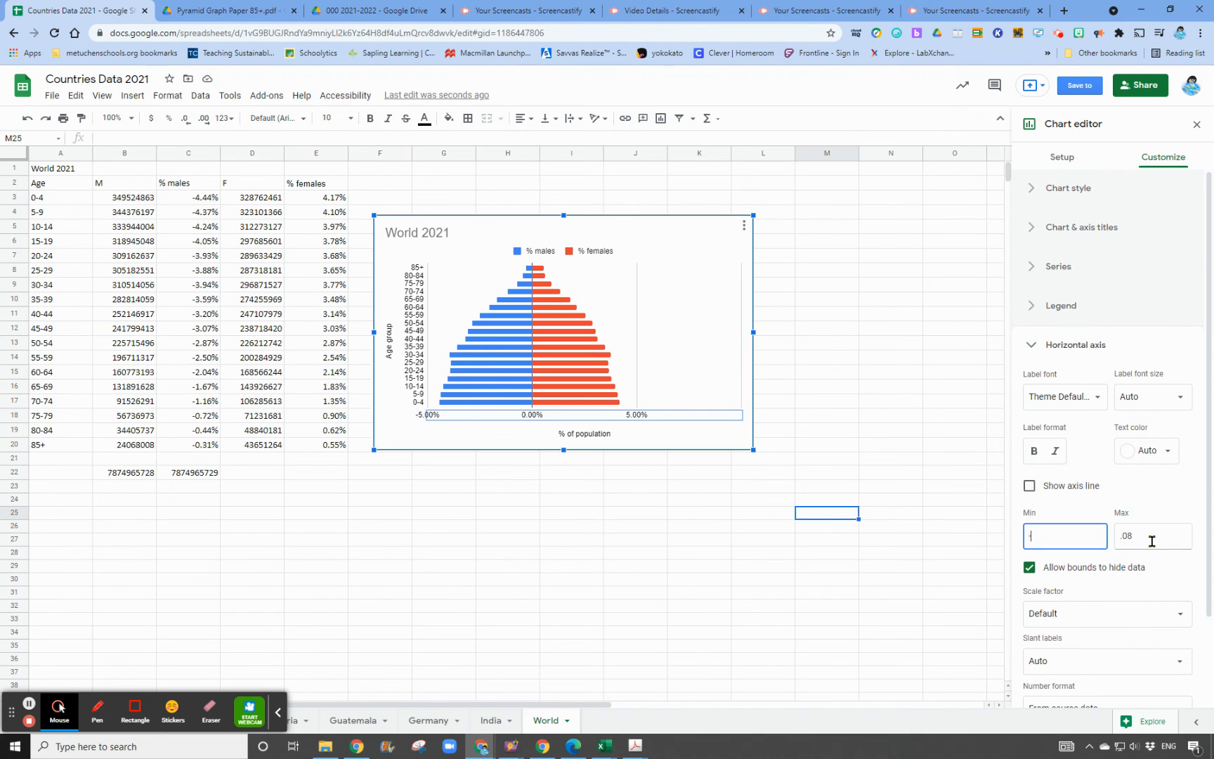
text(0.)
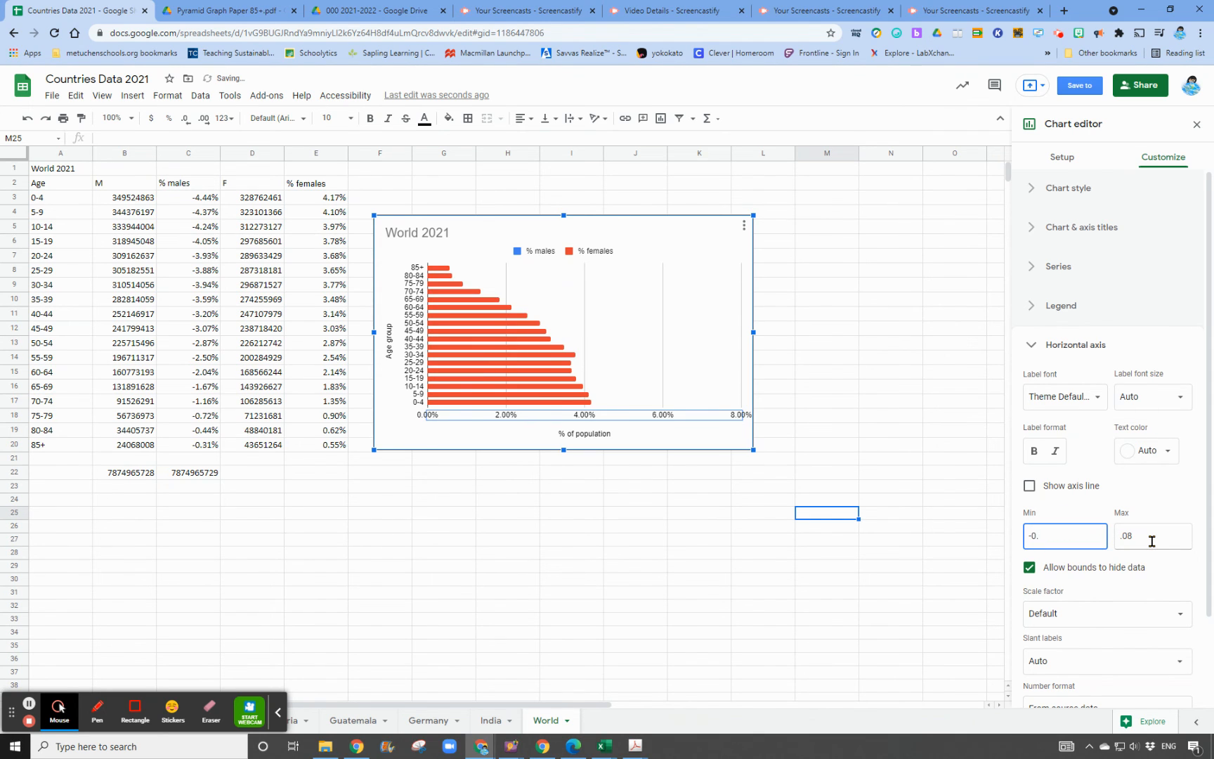
text(08)
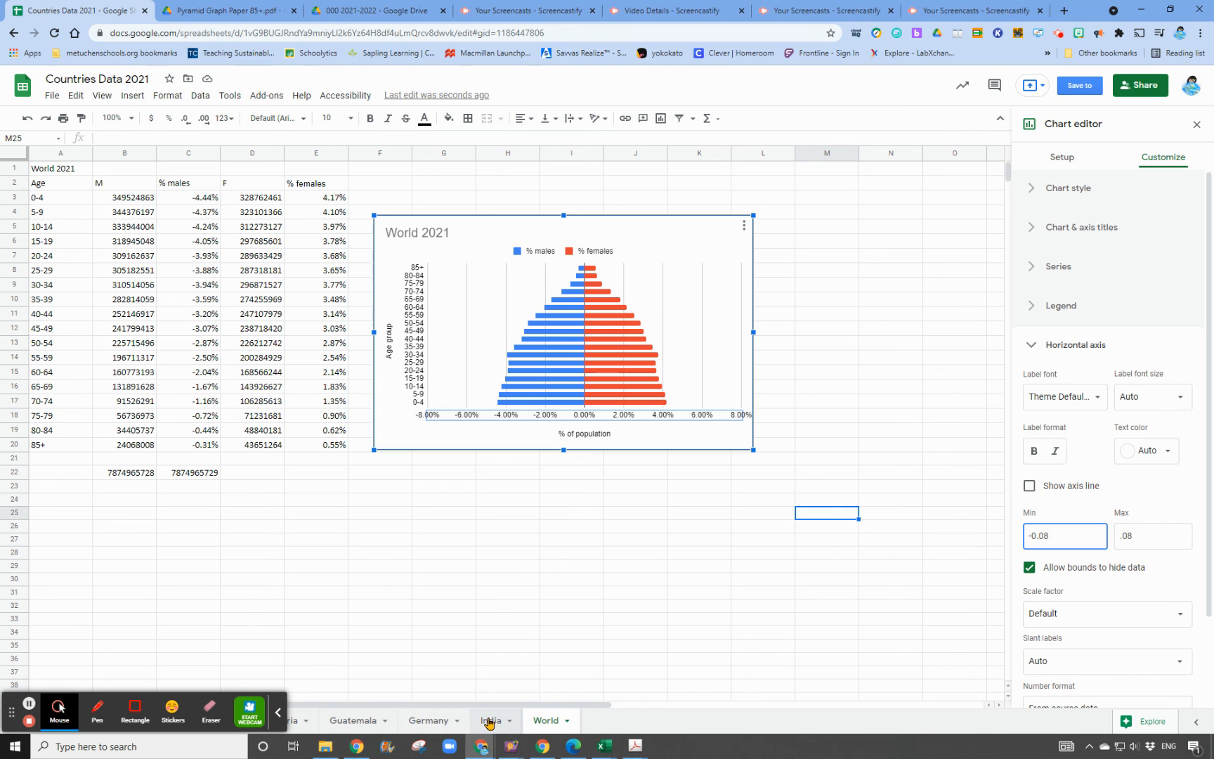
Look at the India 2021 data sheet and return to the World sheet
click(434, 721)
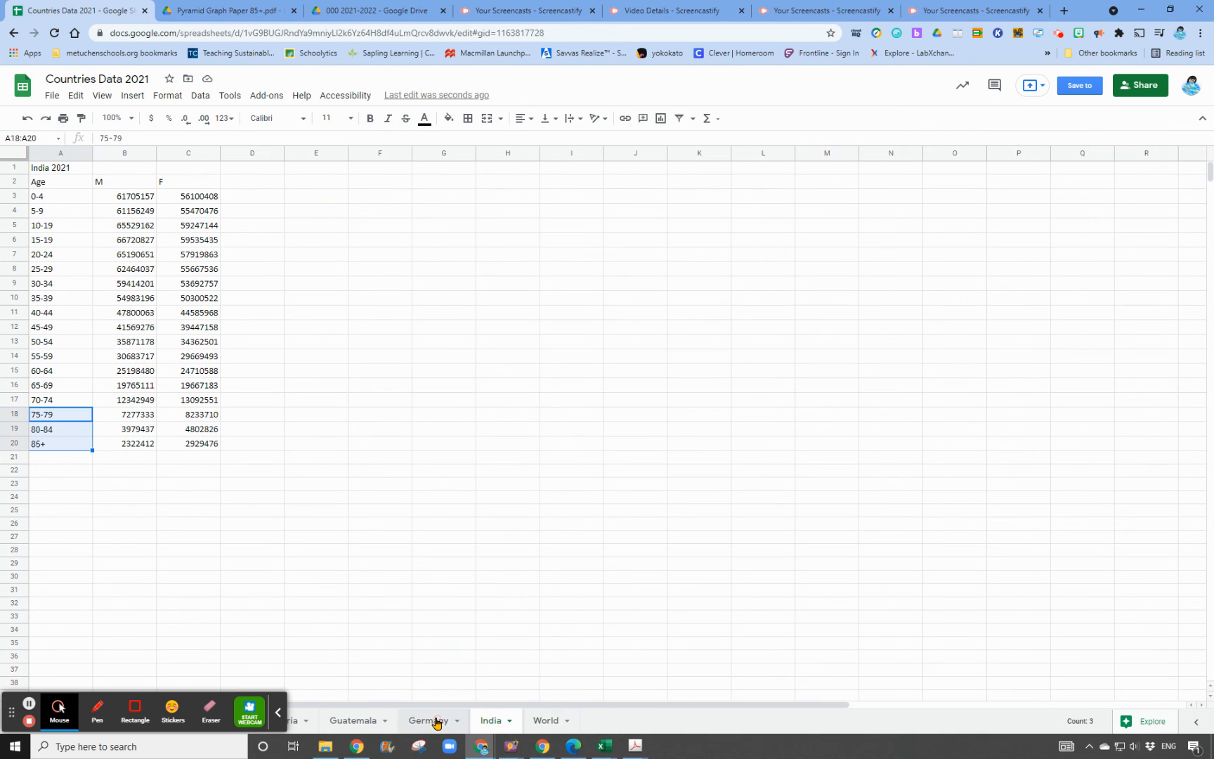
click(545, 721)
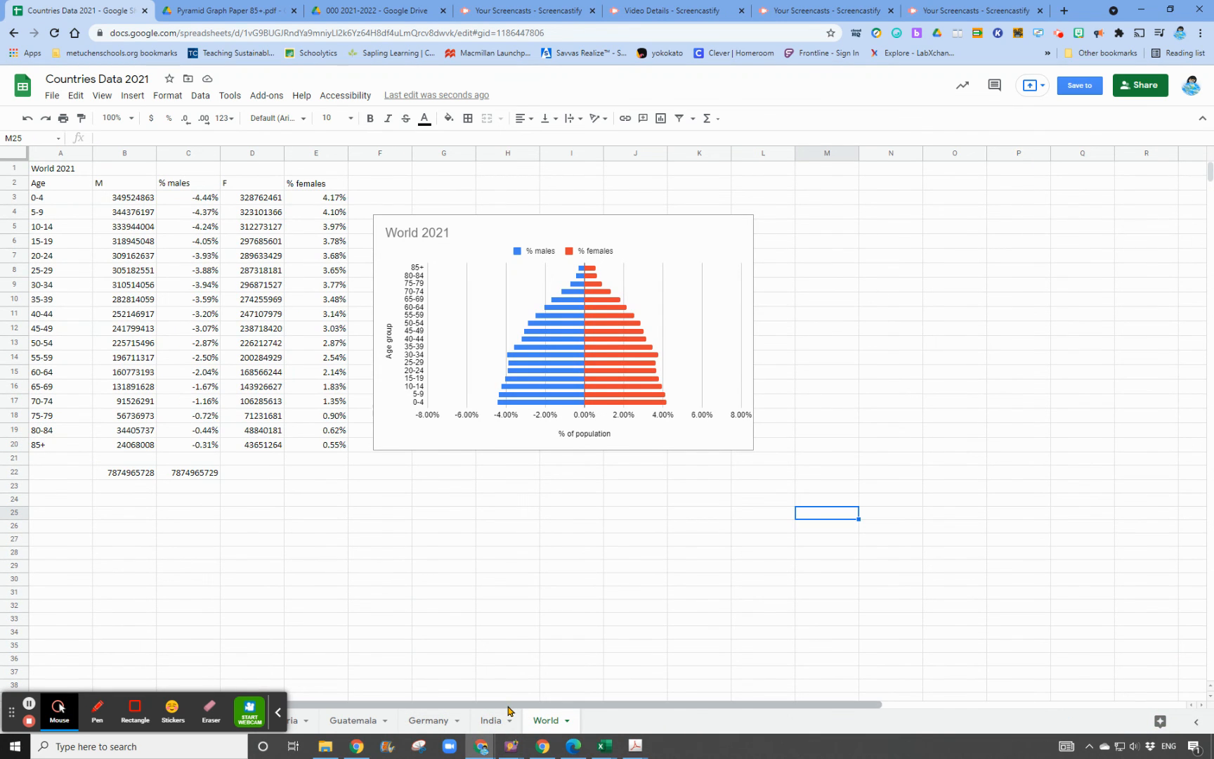